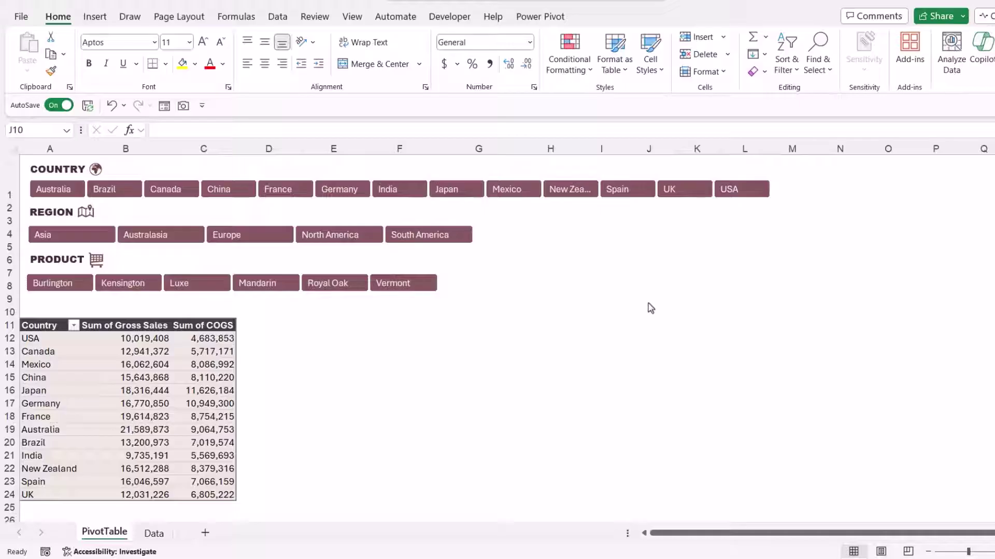
# Examine the pivot table's Gross Sales and COGS values by country and the source columns on the Data sheet.
pyautogui.click(150, 378)
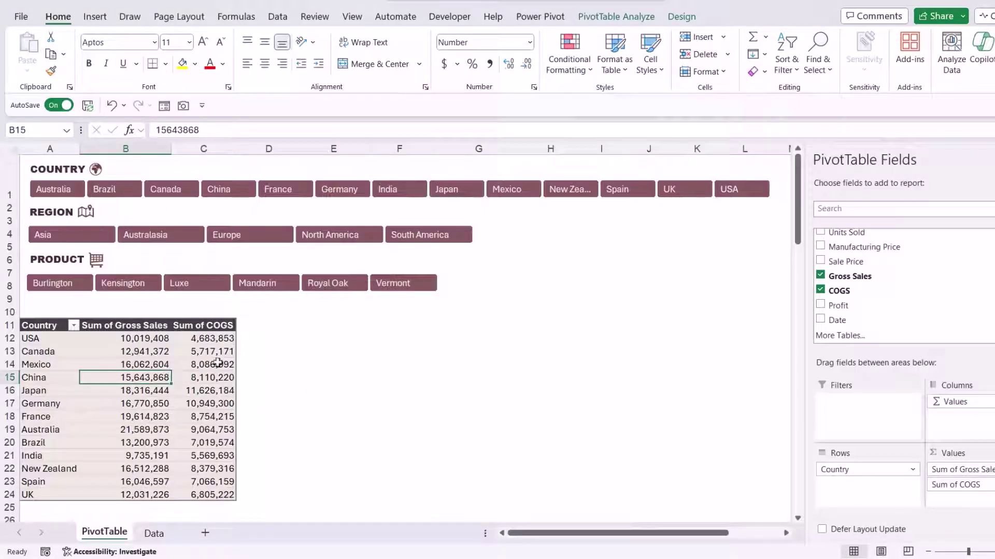
pyautogui.scroll(-3, 303, 337)
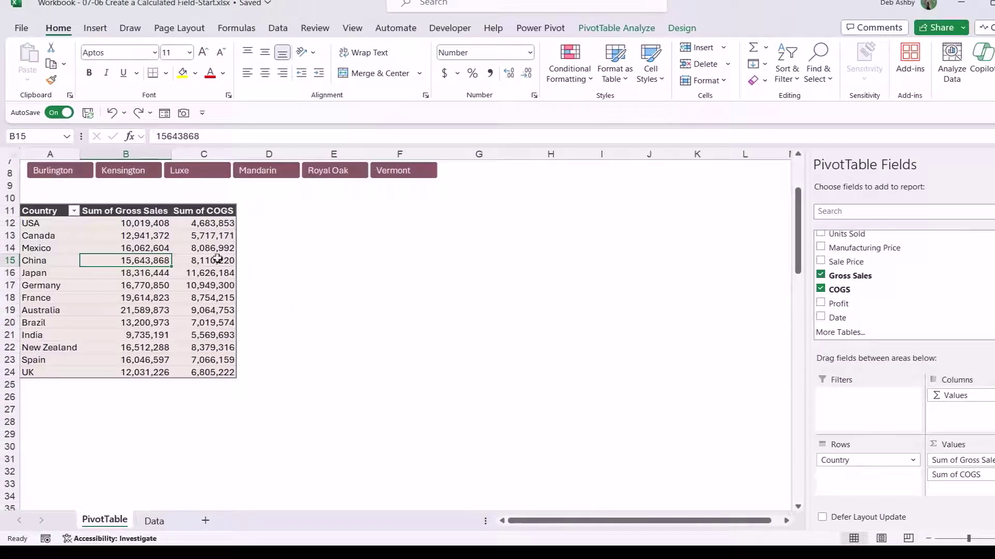
pyautogui.click(206, 225)
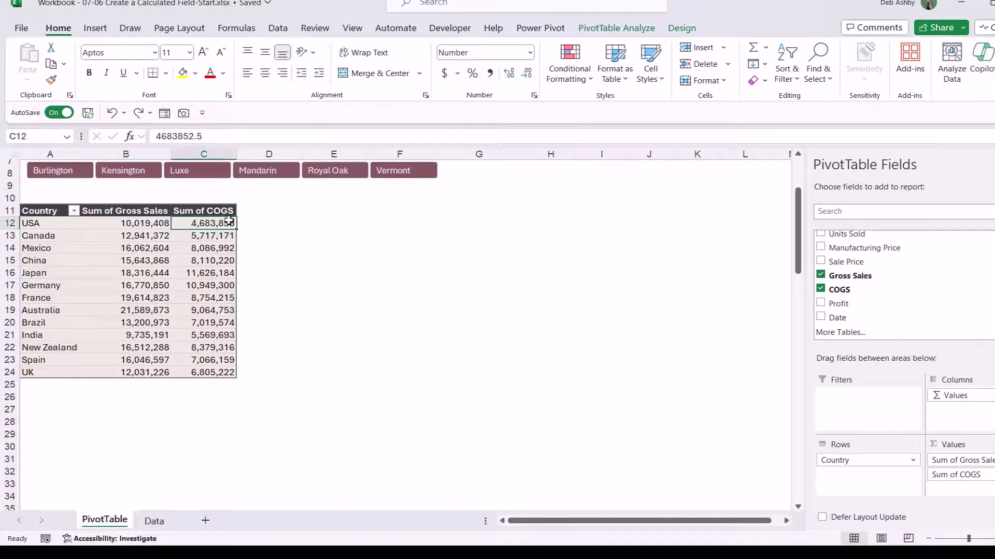
pyautogui.click(139, 224)
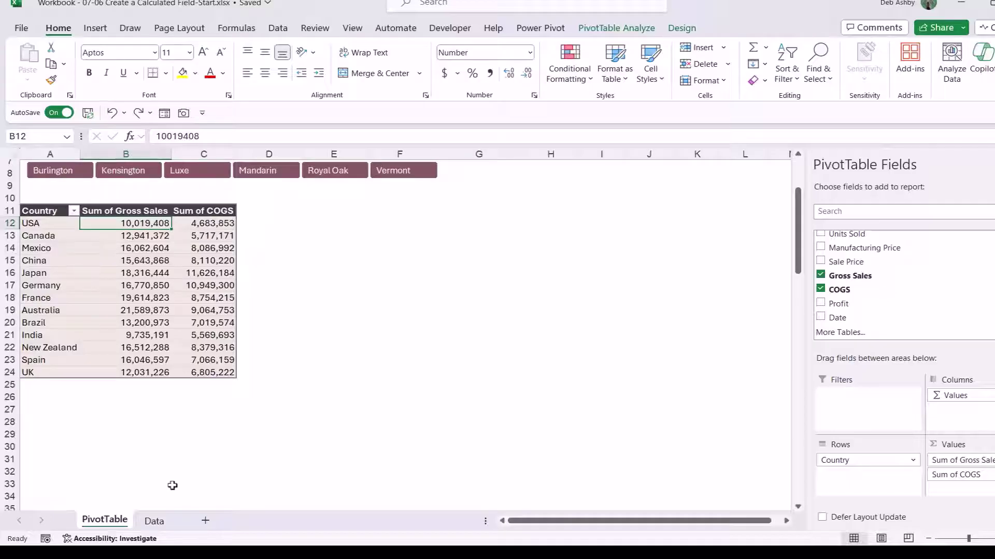
pyautogui.click(155, 521)
pyautogui.click(417, 326)
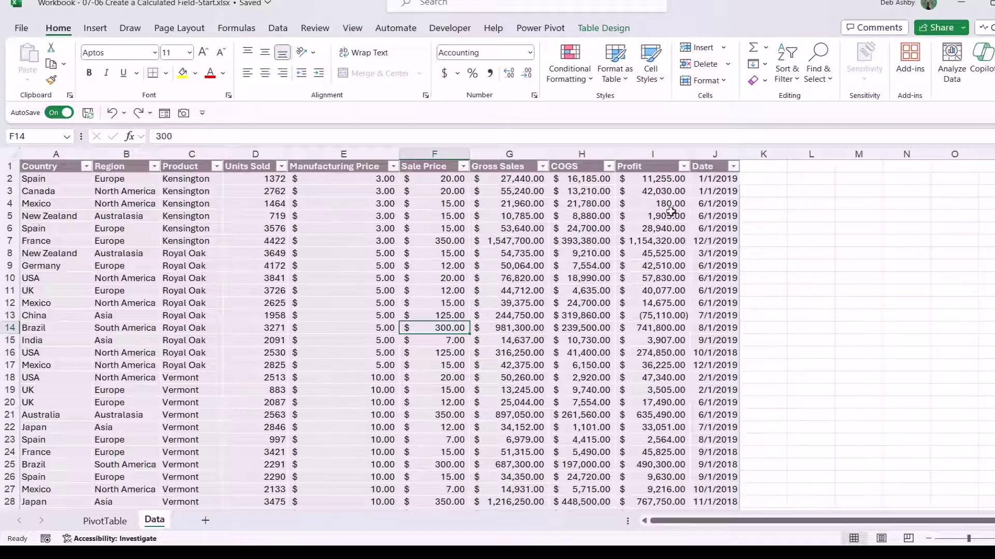
pyautogui.hotkey('ctrl', 'pageup')
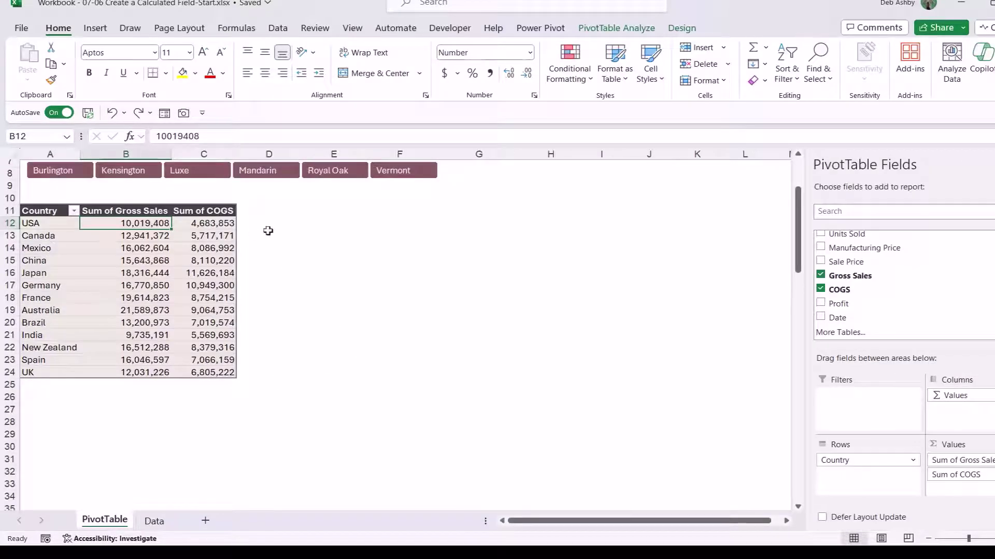
pyautogui.click(215, 222)
pyautogui.click(134, 223)
pyautogui.click(214, 227)
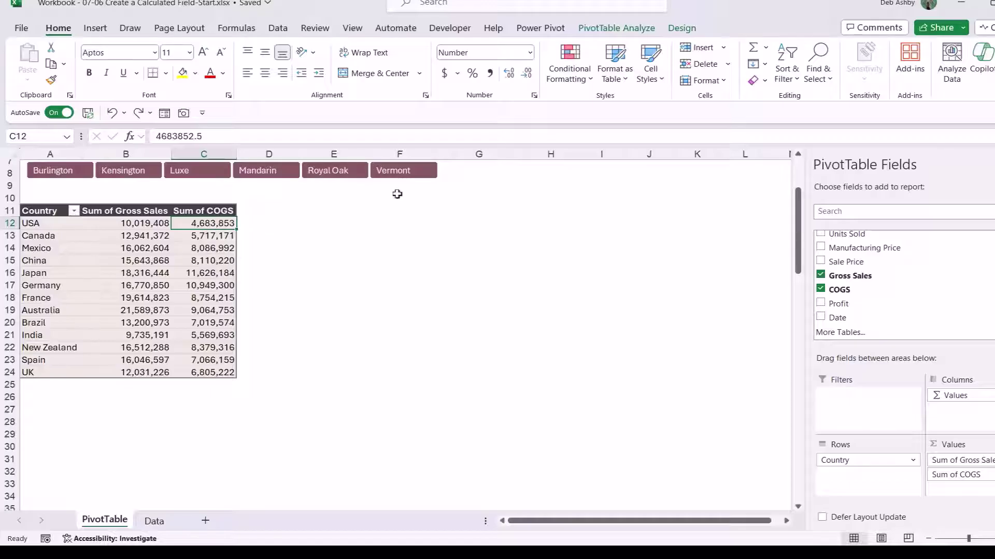
# Start a new calculated field for the pivot table and name it Difference (%).
pyautogui.click(616, 28)
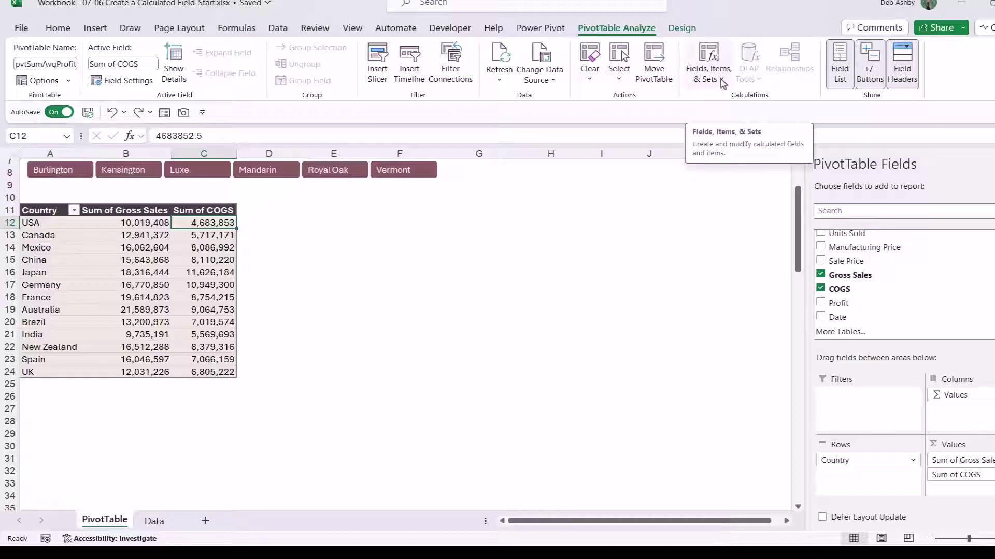
pyautogui.click(722, 81)
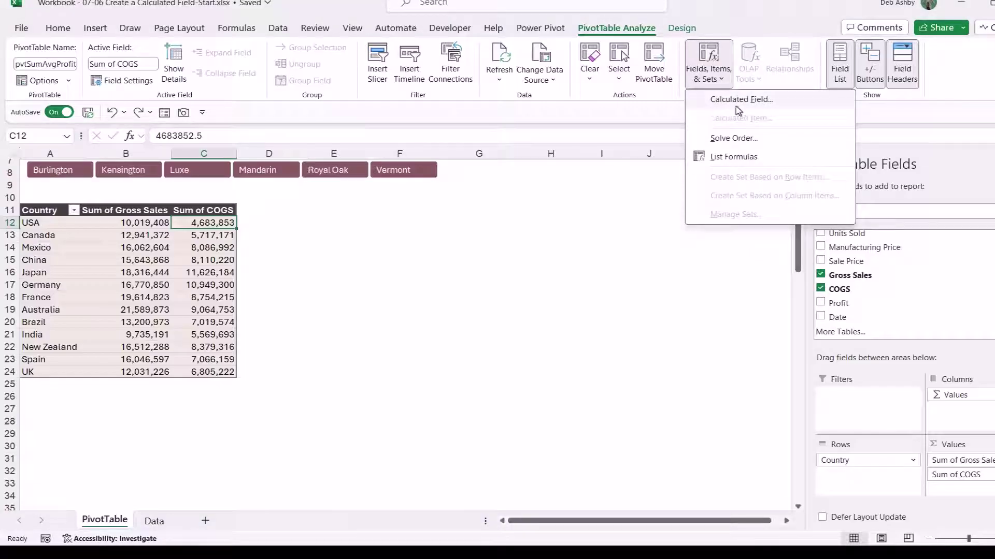
pyautogui.click(774, 105)
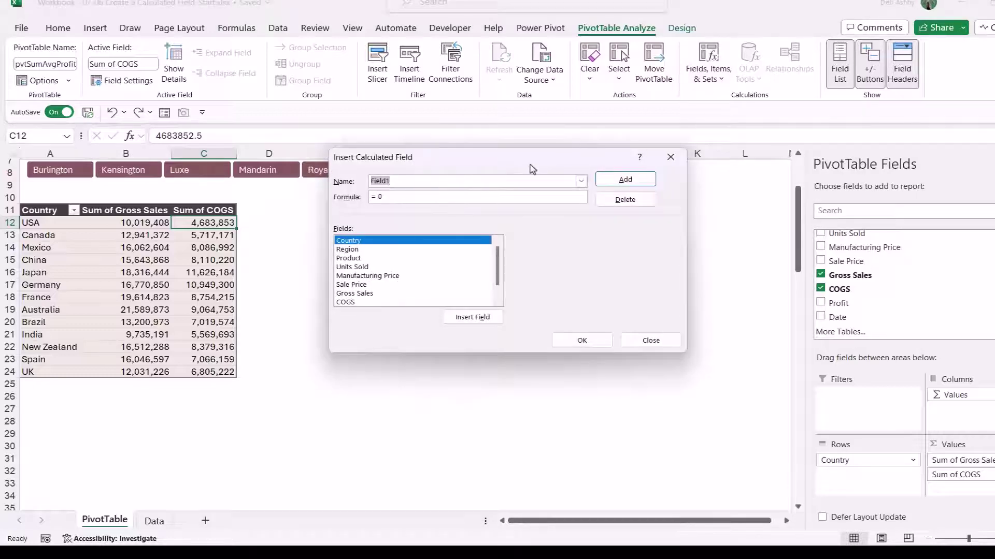
pyautogui.moveTo(528, 165); pyautogui.dragTo(493, 211)
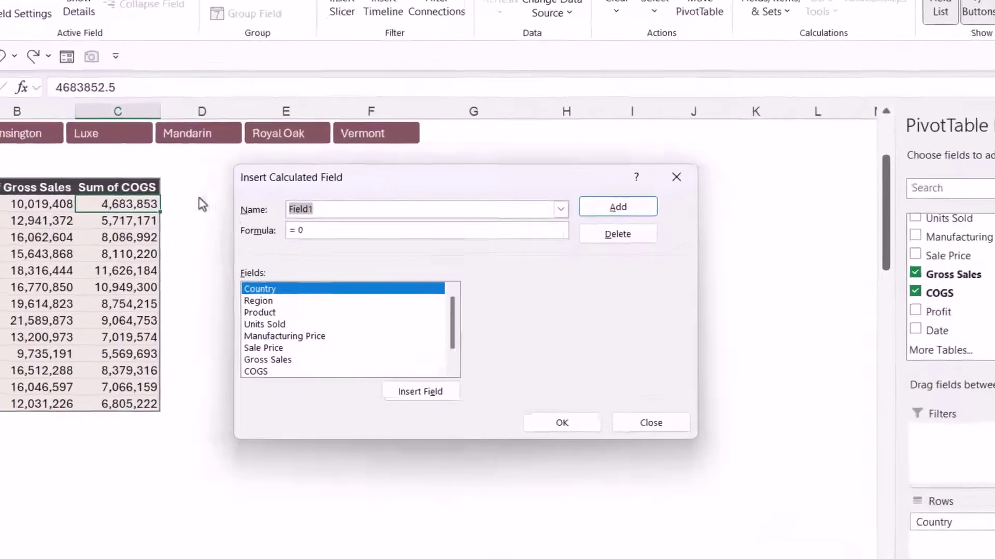
pyautogui.write('Differ')
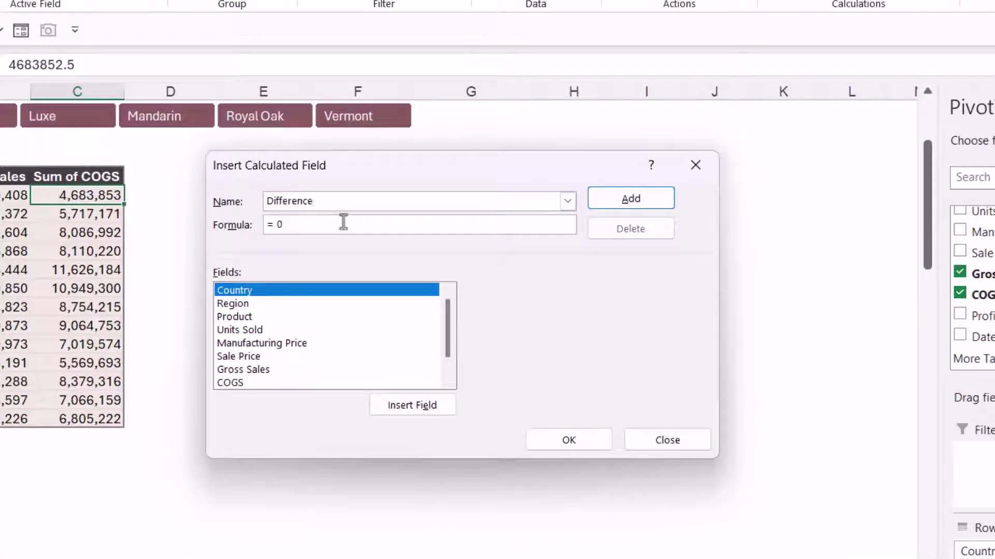
pyautogui.write('ence (%')
# Set the calculated field's formula to = COGS/ 'Gross Sales' and add the field to the pivot table.
pyautogui.moveTo(449, 313); pyautogui.dragTo(449, 327)
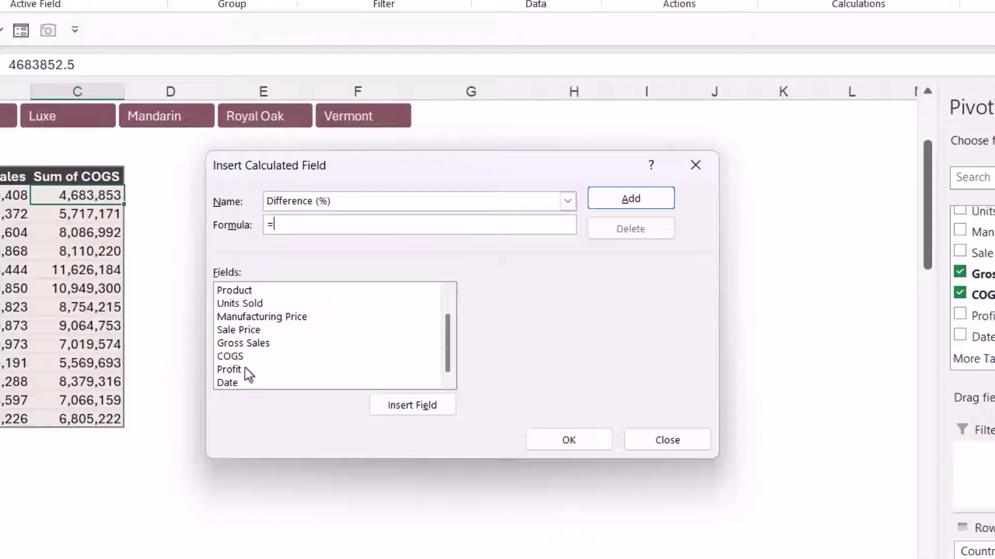
pyautogui.doubleClick(228, 356)
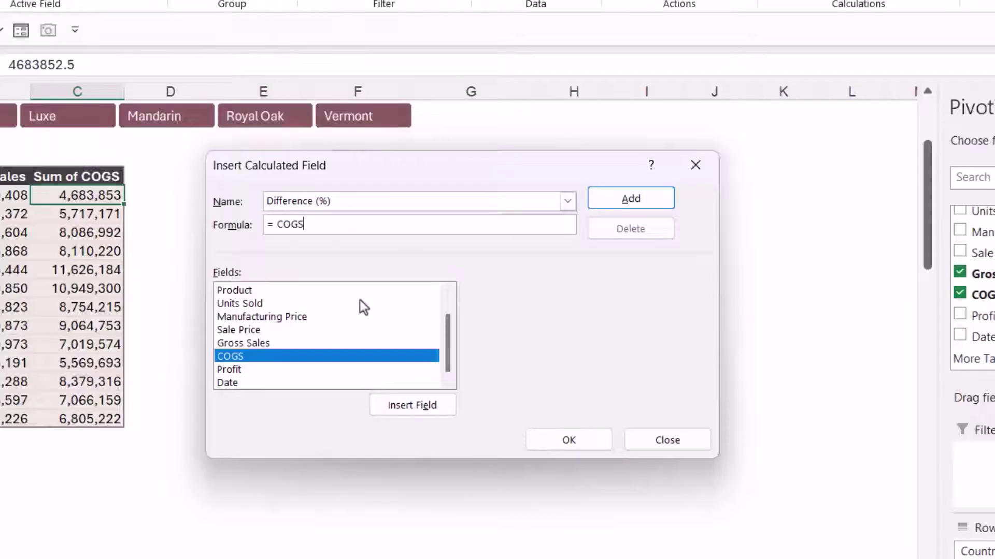
pyautogui.write('/')
pyautogui.doubleClick(256, 342)
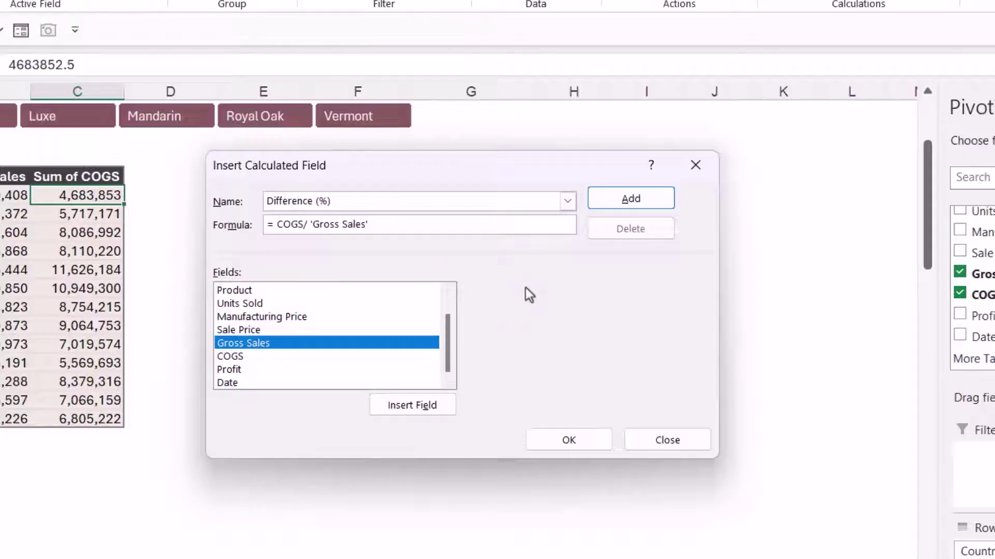
pyautogui.click(631, 200)
pyautogui.moveTo(449, 312); pyautogui.dragTo(450, 383)
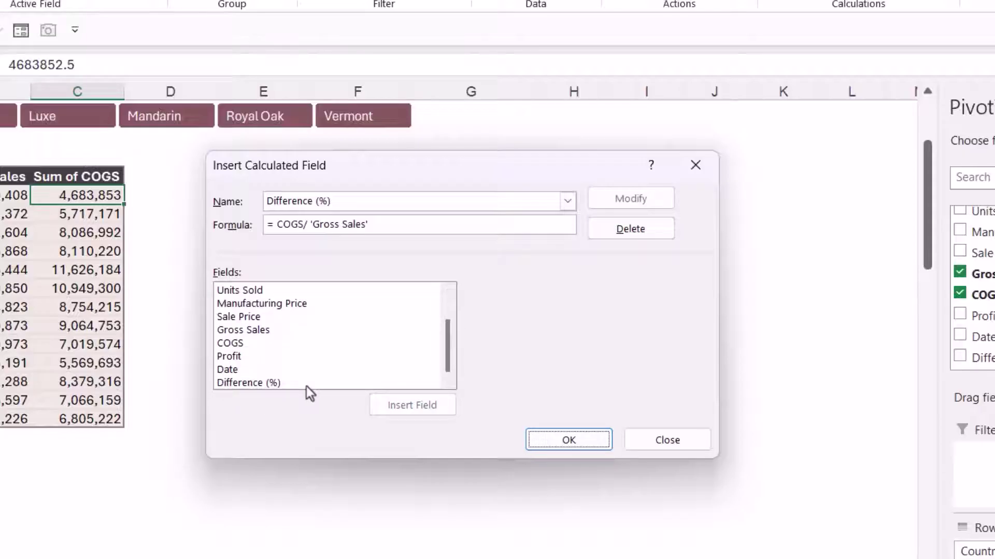
pyautogui.click(560, 443)
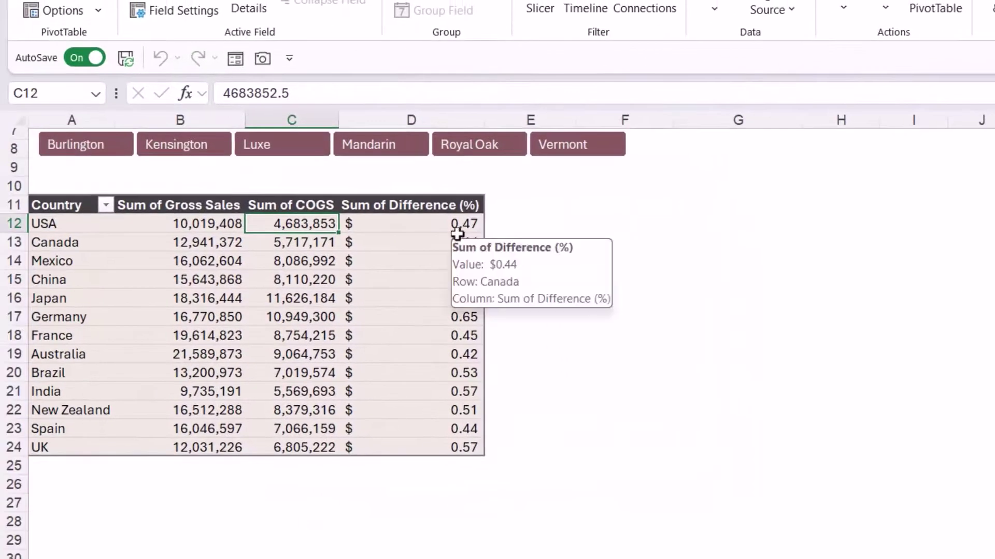
# Change the number format of the Sum of Difference (%) values to Percentage.
pyautogui.moveTo(469, 275)
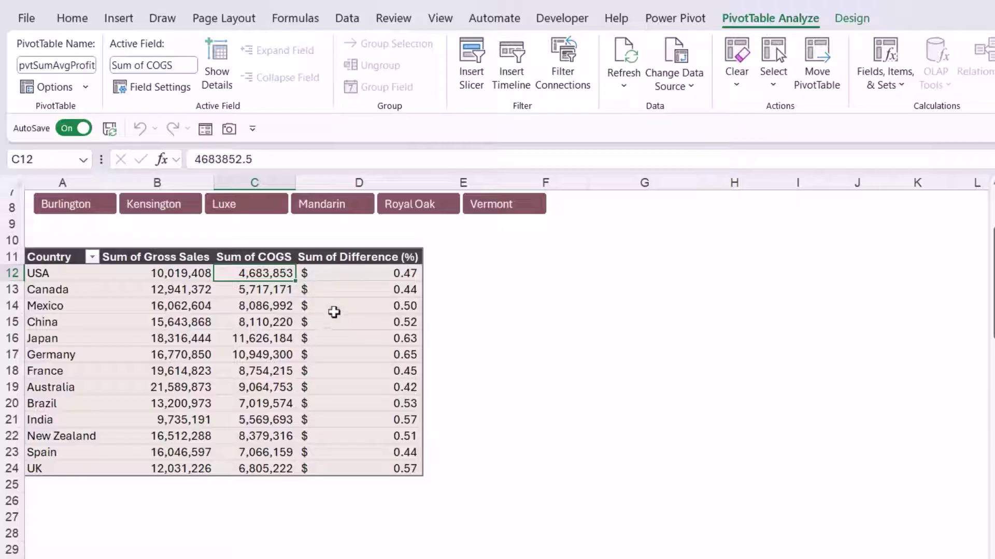
pyautogui.moveTo(346, 299)
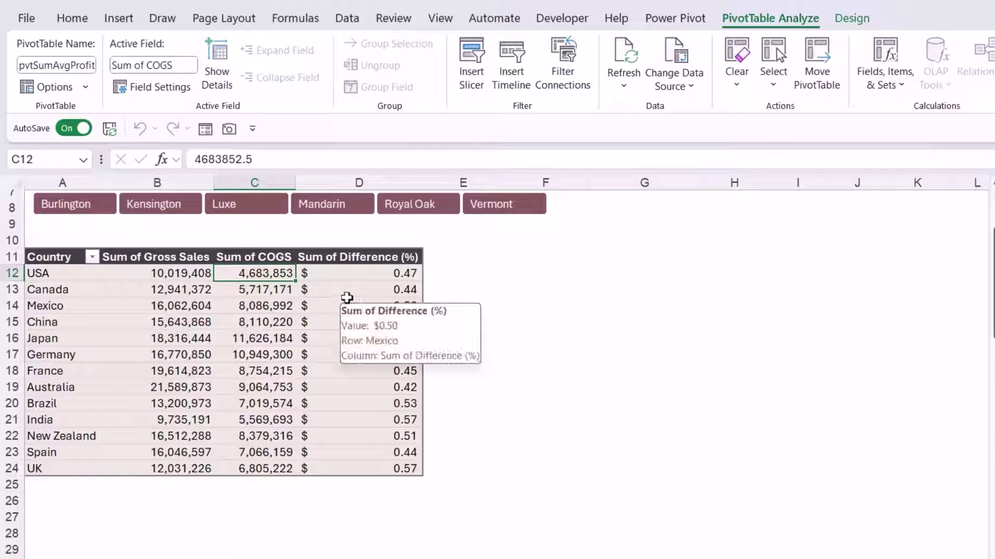
pyautogui.rightClick(370, 280)
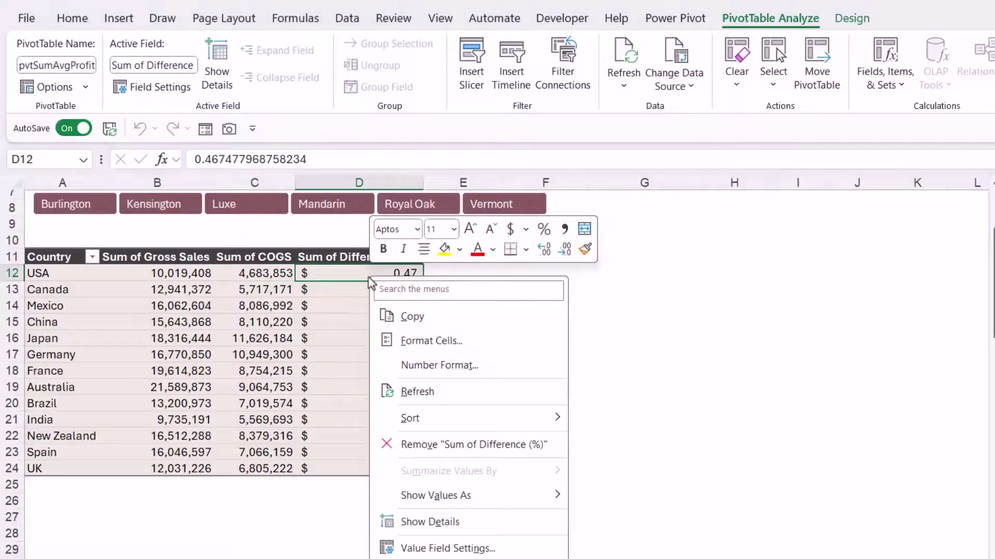
pyautogui.click(465, 367)
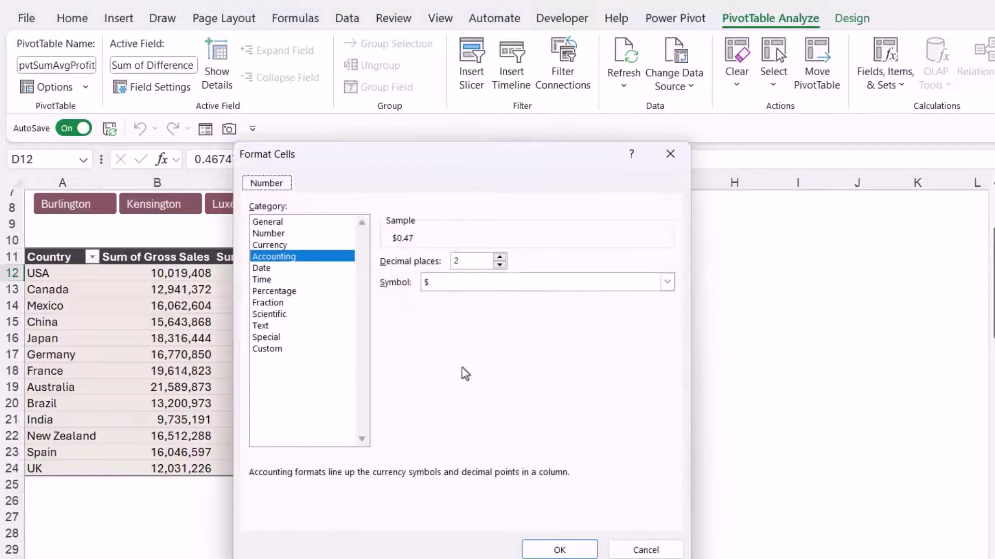
pyautogui.click(274, 291)
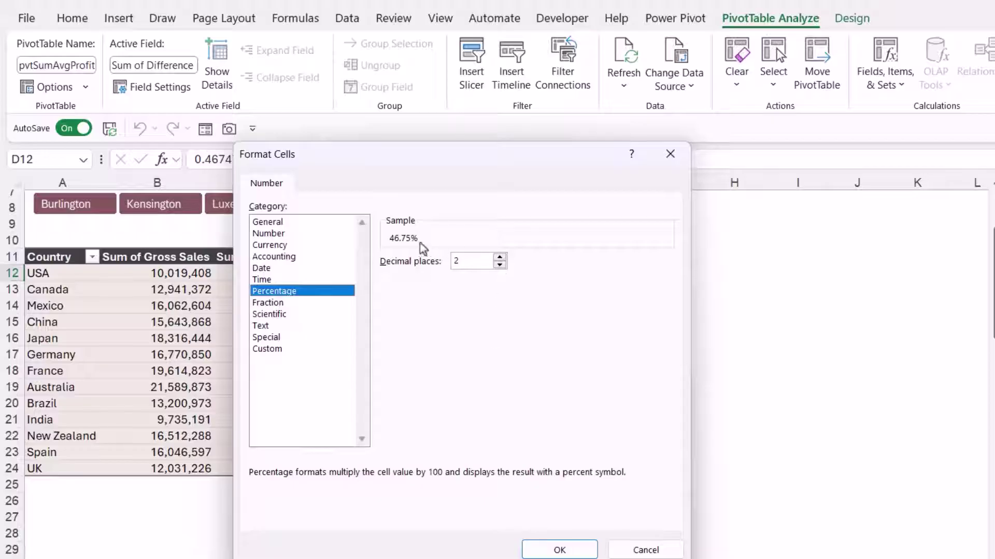
pyautogui.click(558, 550)
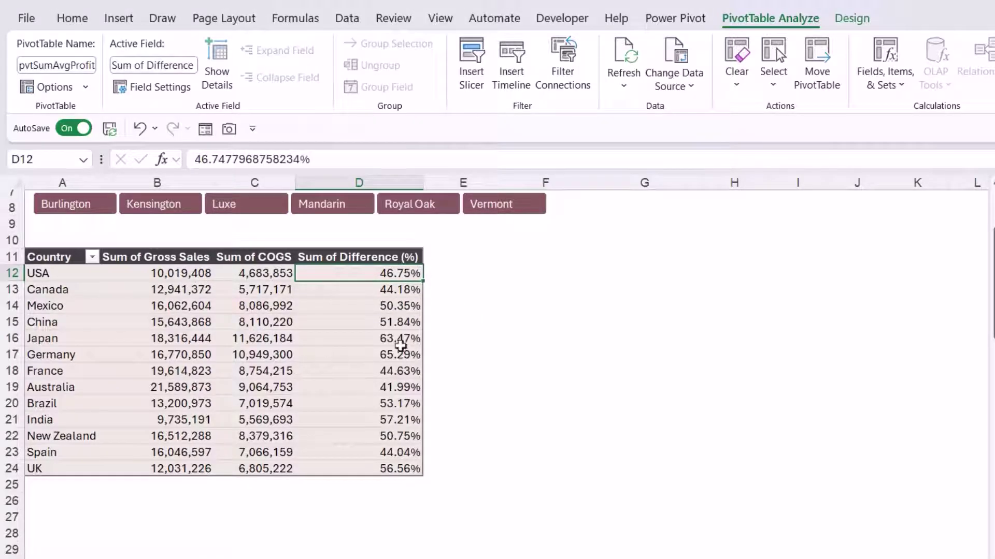
# Review the Difference (%) calculated field in the field list and its stored formula in the Insert Calculated Field dialog.
pyautogui.moveTo(395, 368)
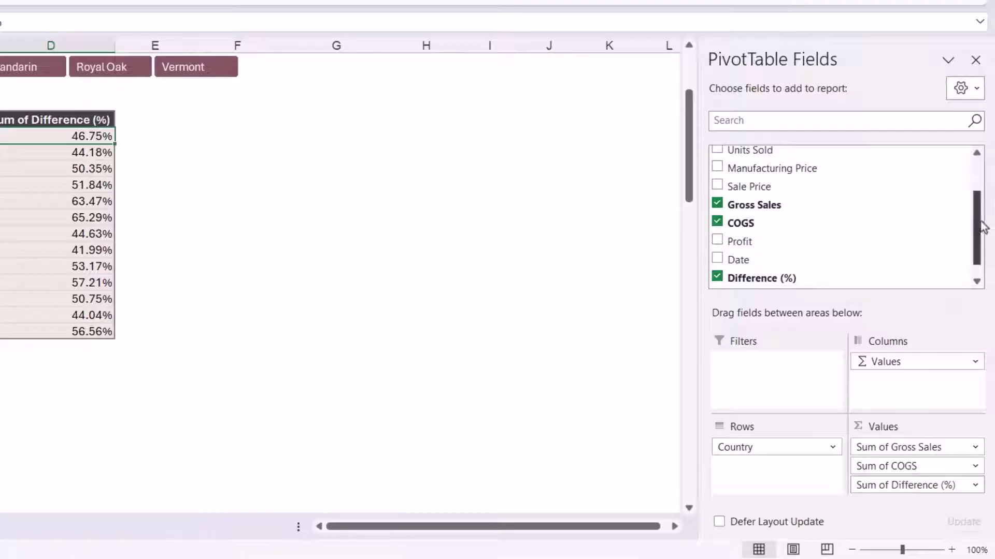
pyautogui.moveTo(981, 224); pyautogui.dragTo(981, 246)
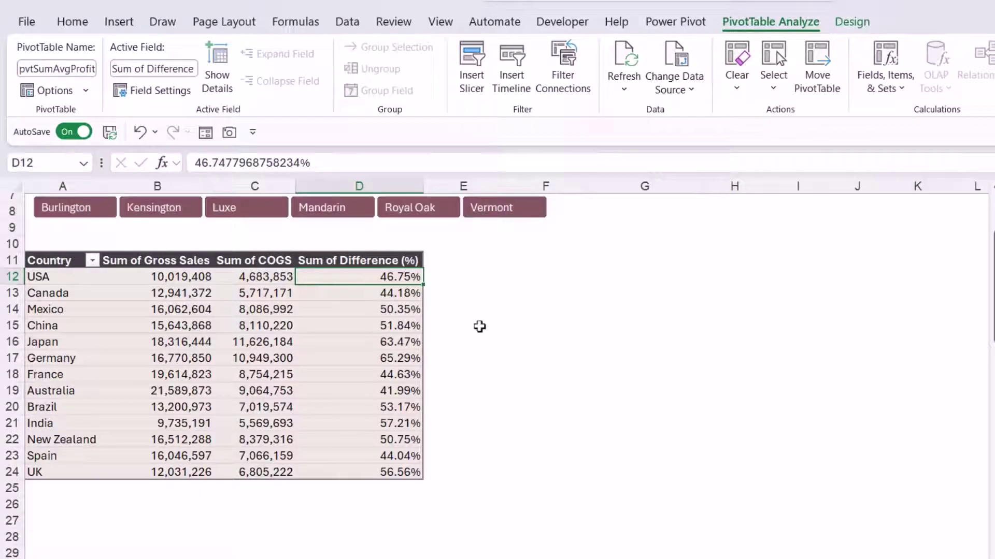
pyautogui.click(395, 290)
pyautogui.click(402, 278)
pyautogui.click(898, 89)
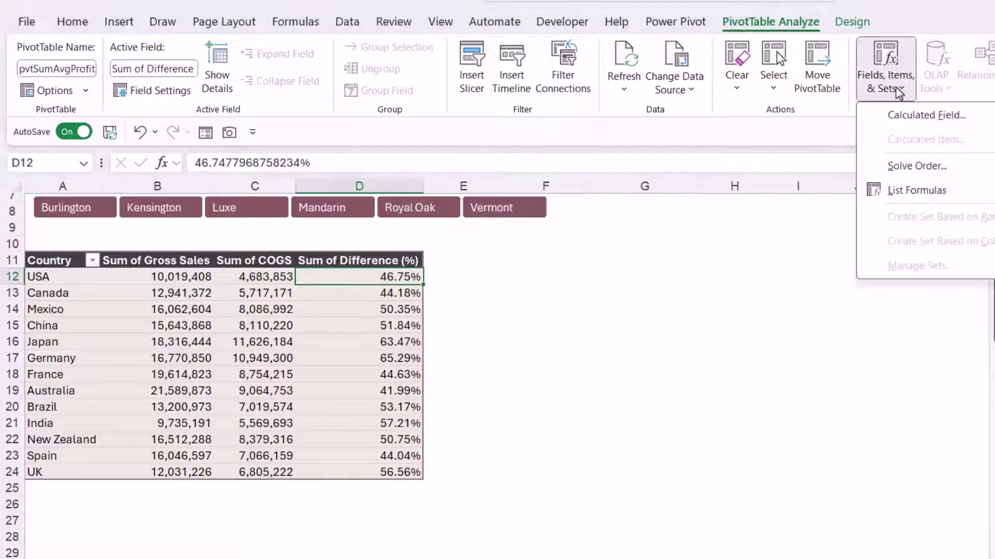
pyautogui.click(906, 115)
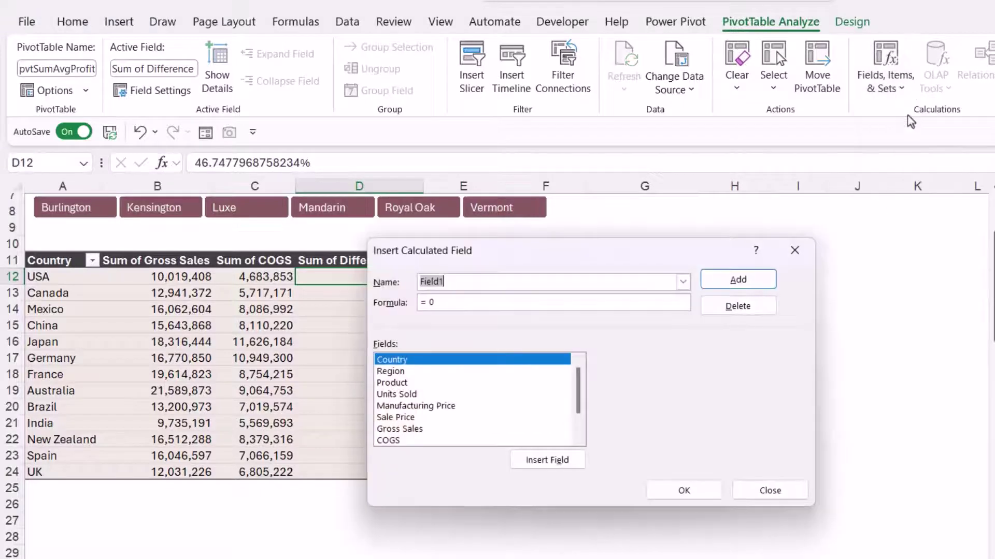
pyautogui.click(683, 282)
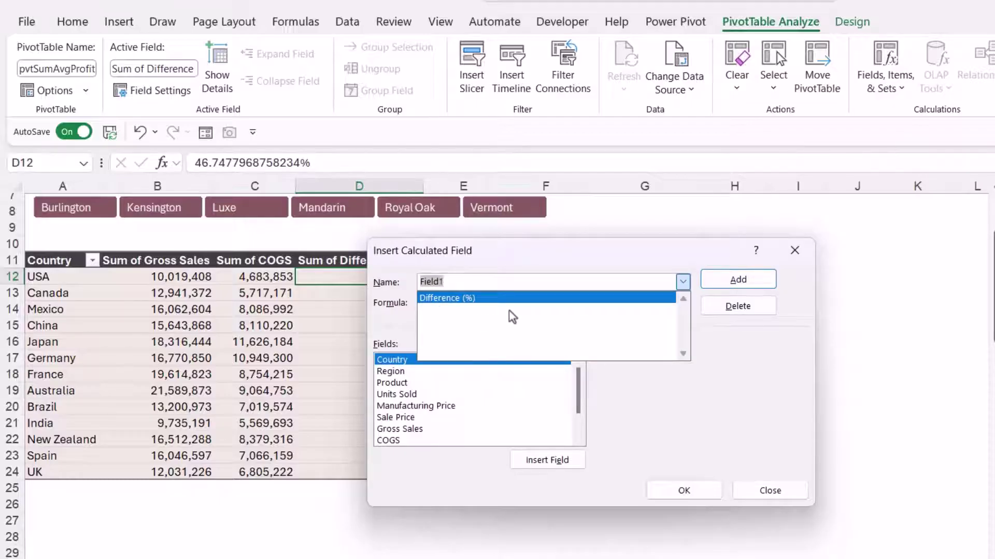
pyautogui.click(483, 304)
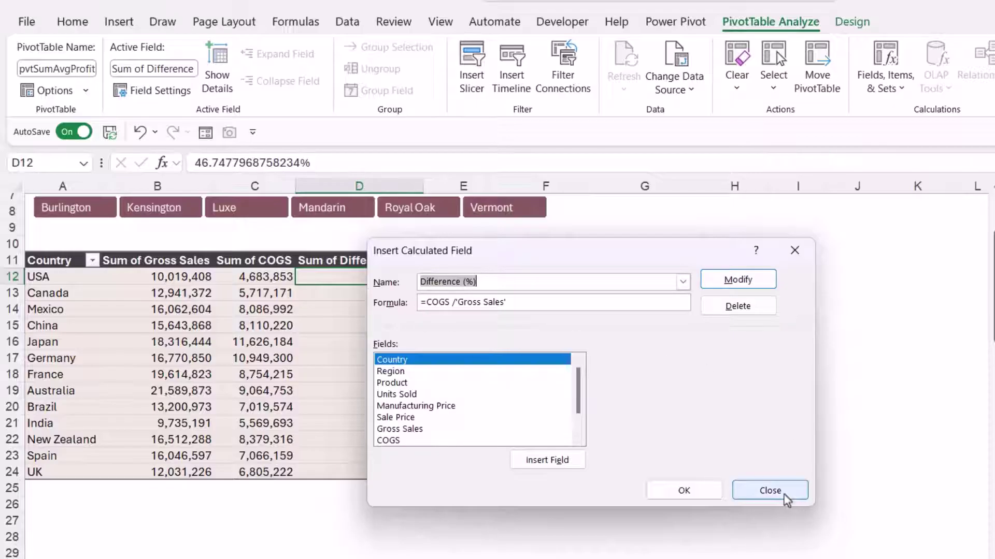
pyautogui.click(768, 490)
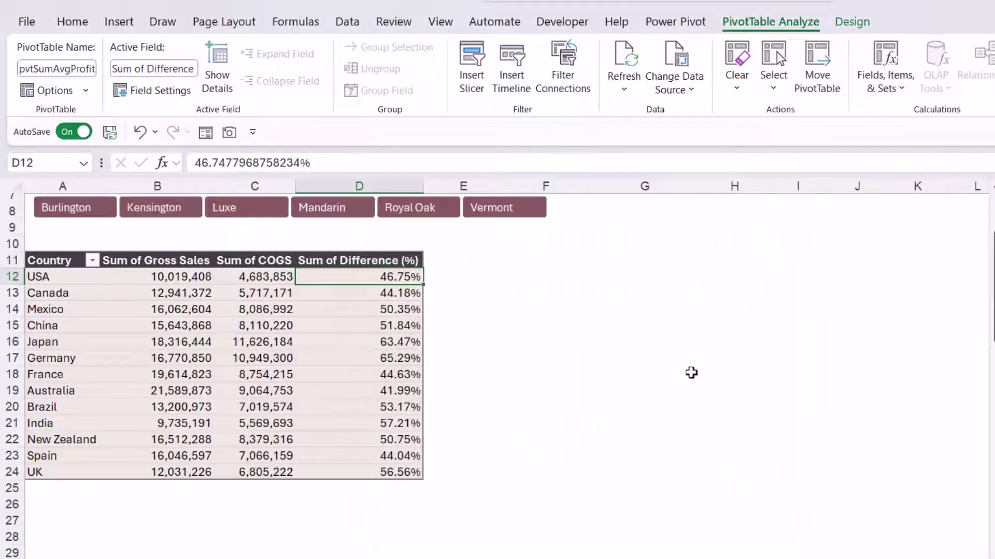
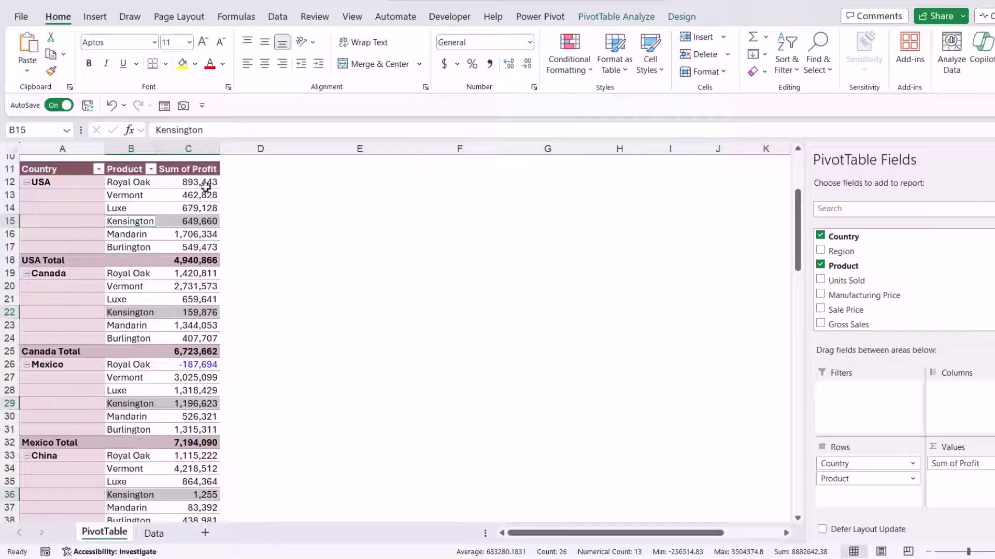
# Examine the profit pivot table's product values, USA subtotal row, and Country and Product column headers.
pyautogui.moveTo(192, 184)
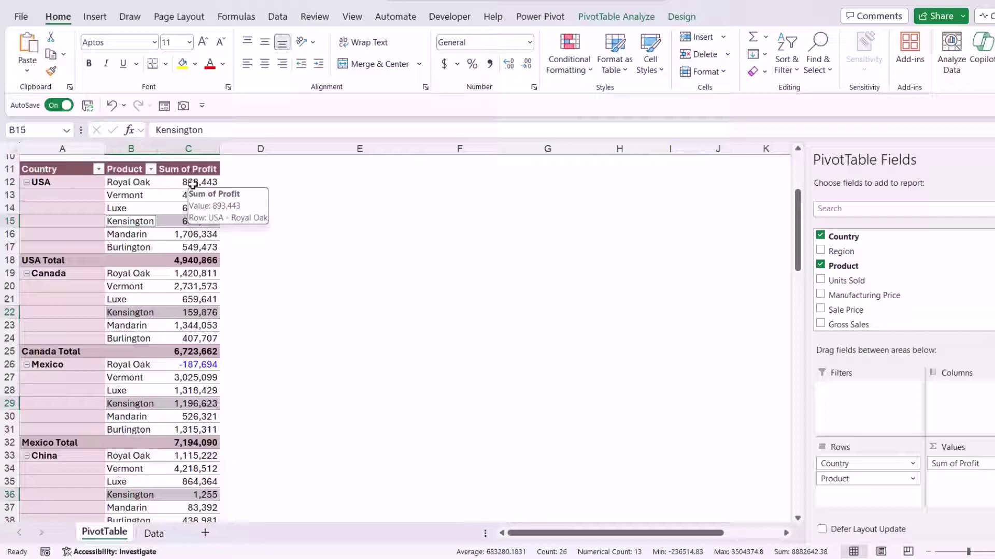
pyautogui.click(48, 262)
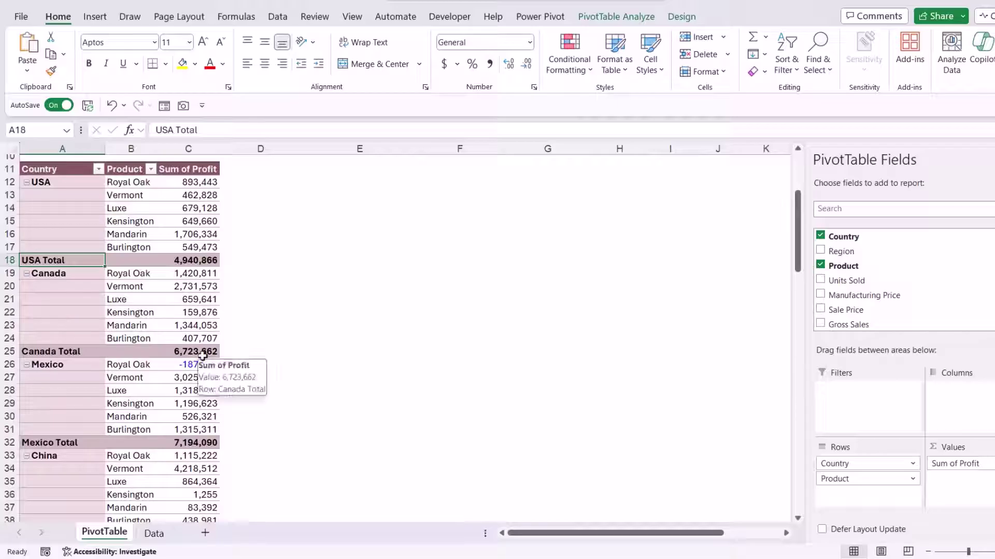
pyautogui.click(185, 207)
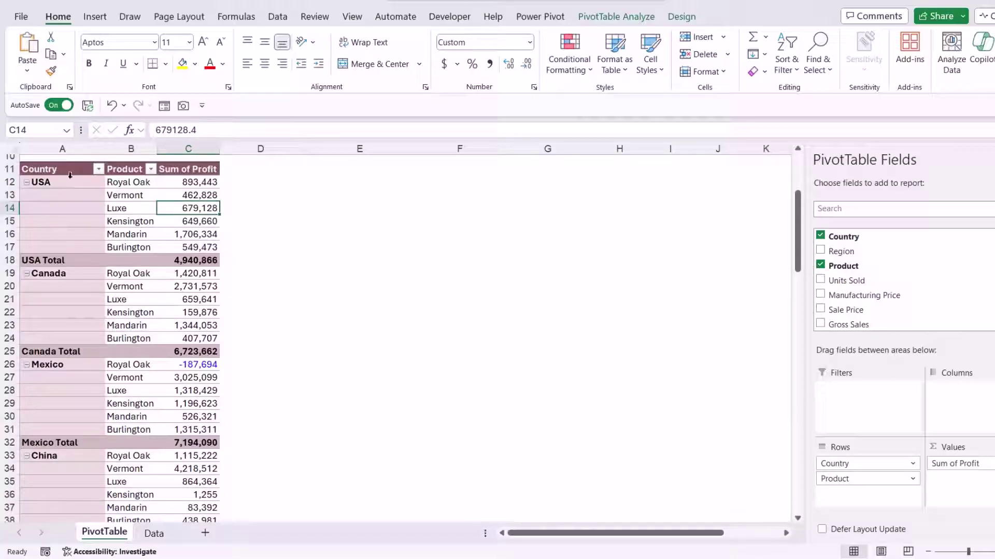
pyautogui.click(52, 171)
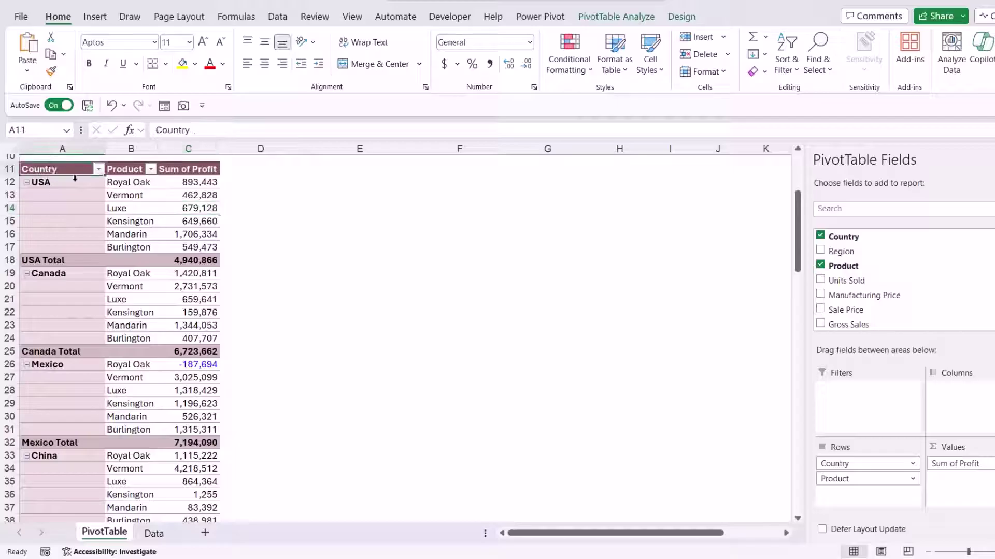
pyautogui.click(127, 164)
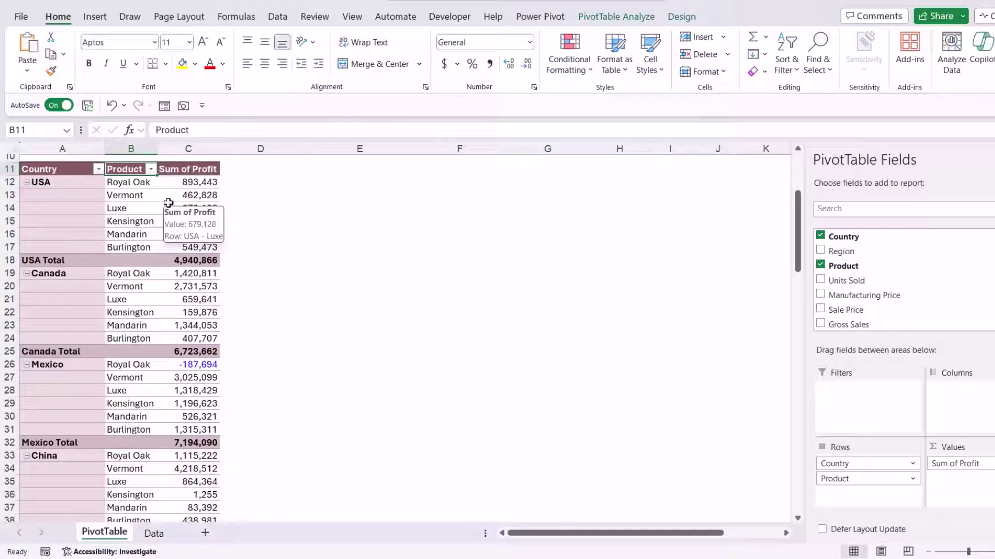
# Examine the Country field's items USA, Canada, Mexico and China, and the Royal Oak item under the Product field.
pyautogui.click(52, 181)
pyautogui.click(64, 273)
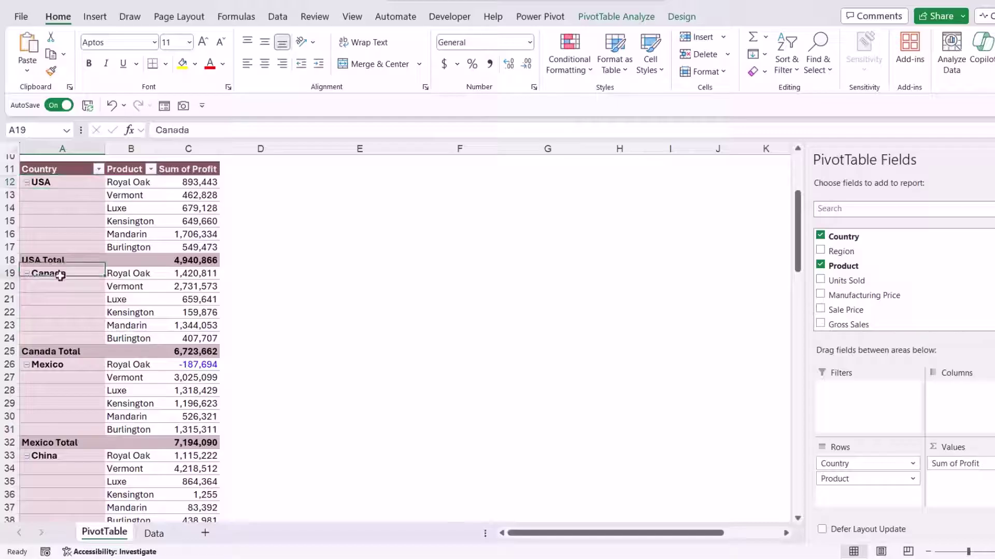
pyautogui.click(57, 365)
pyautogui.click(57, 456)
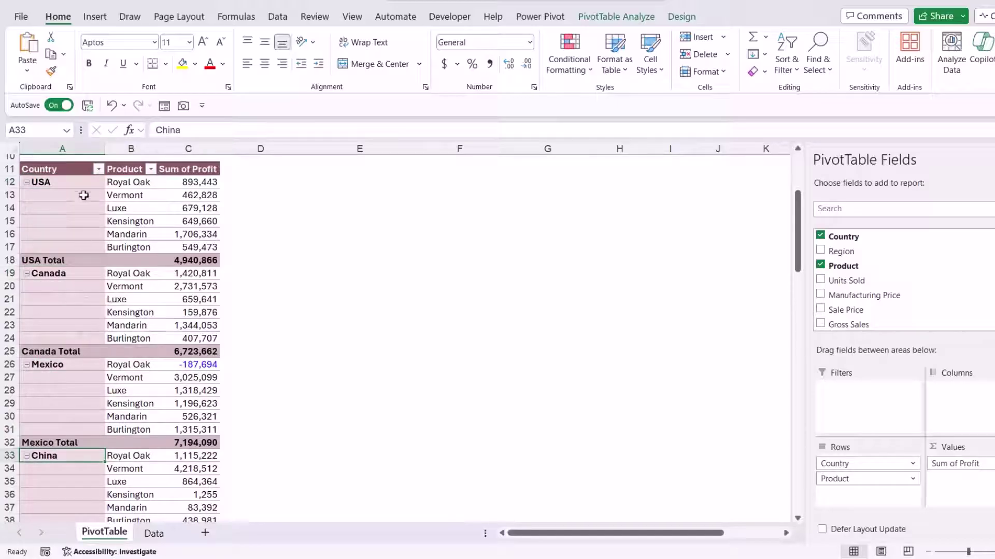
pyautogui.click(67, 169)
pyautogui.click(65, 184)
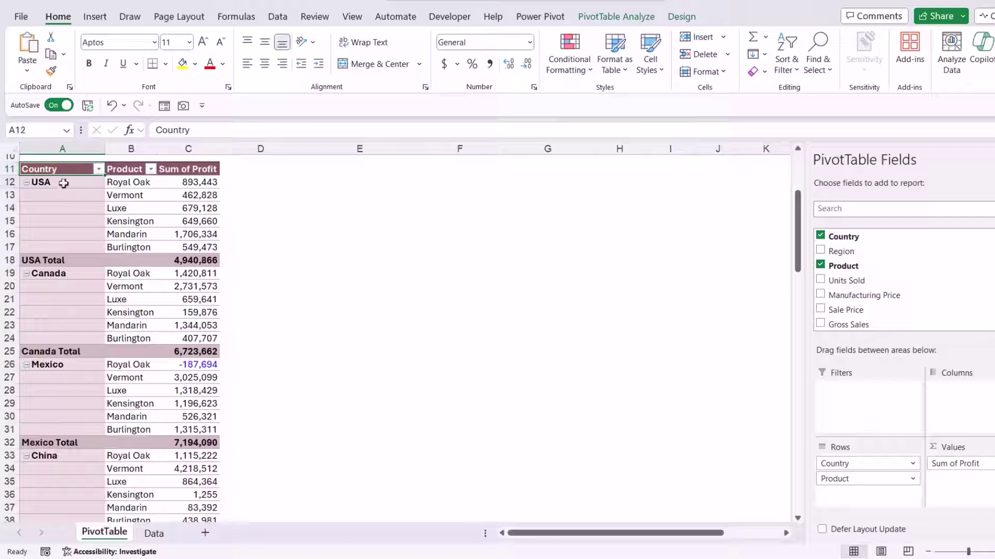
pyautogui.click(68, 272)
pyautogui.click(57, 366)
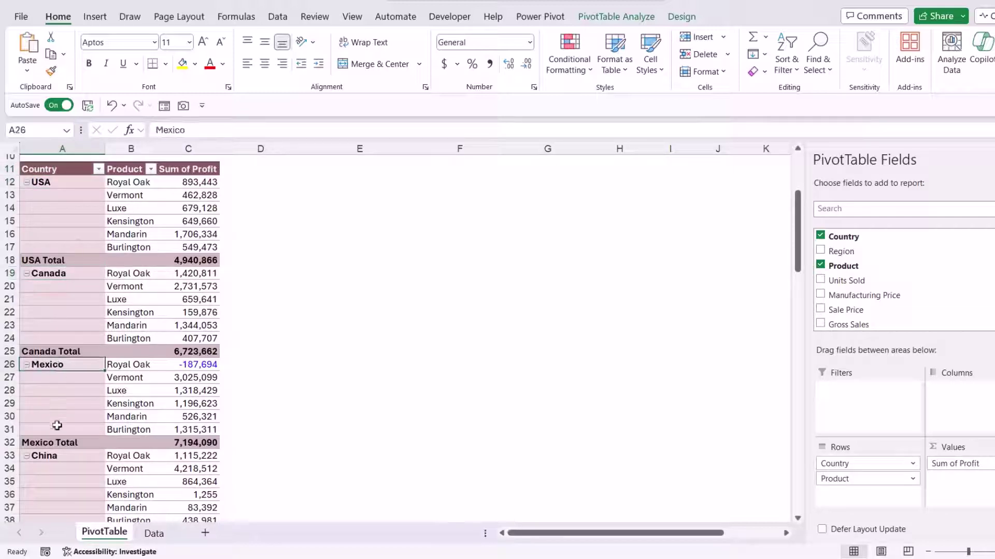
pyautogui.click(60, 455)
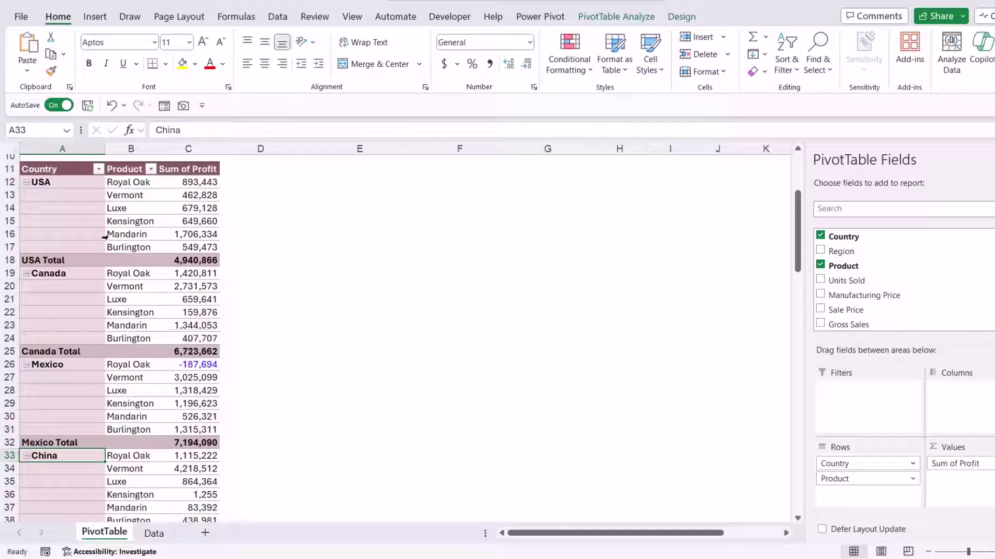
pyautogui.click(65, 184)
pyautogui.click(73, 276)
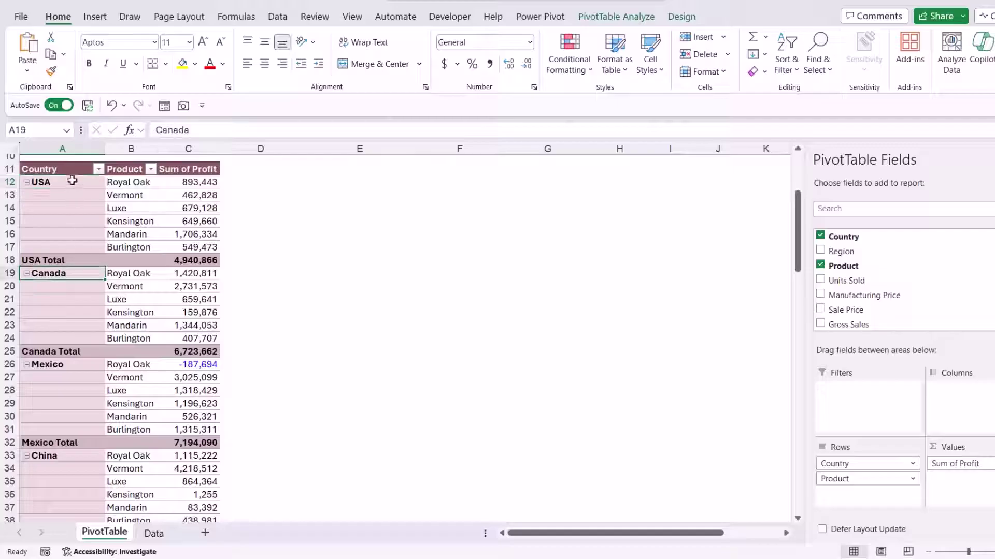
pyautogui.click(70, 168)
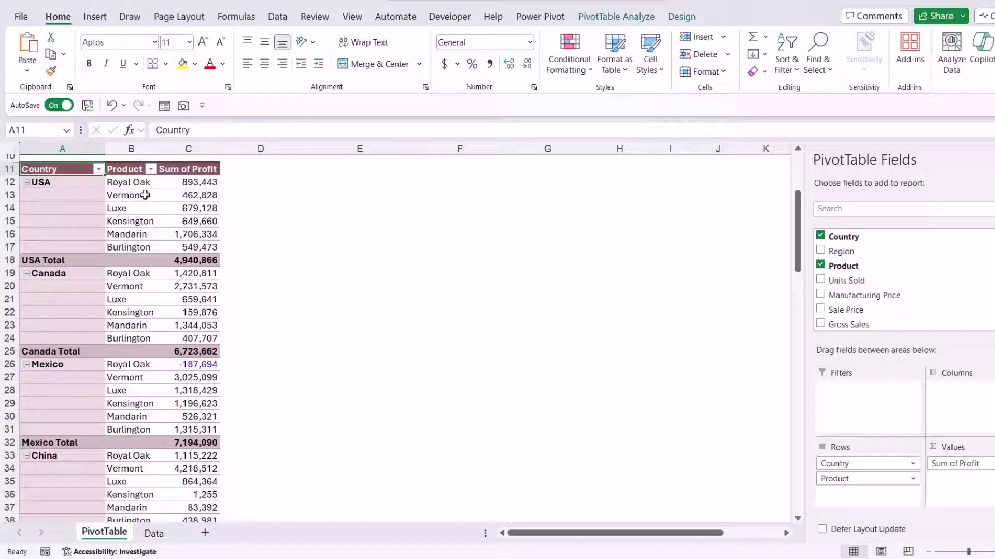
pyautogui.click(133, 184)
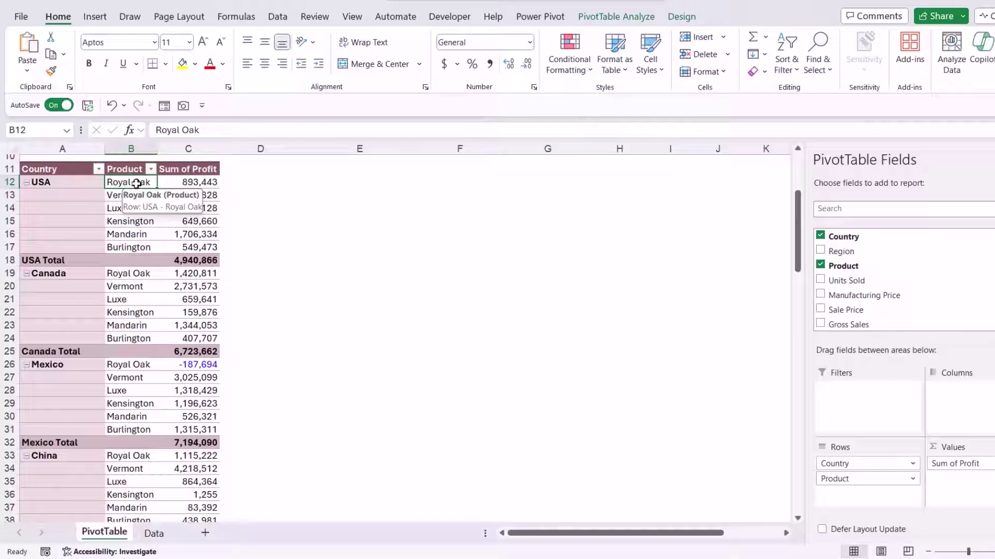
pyautogui.click(127, 170)
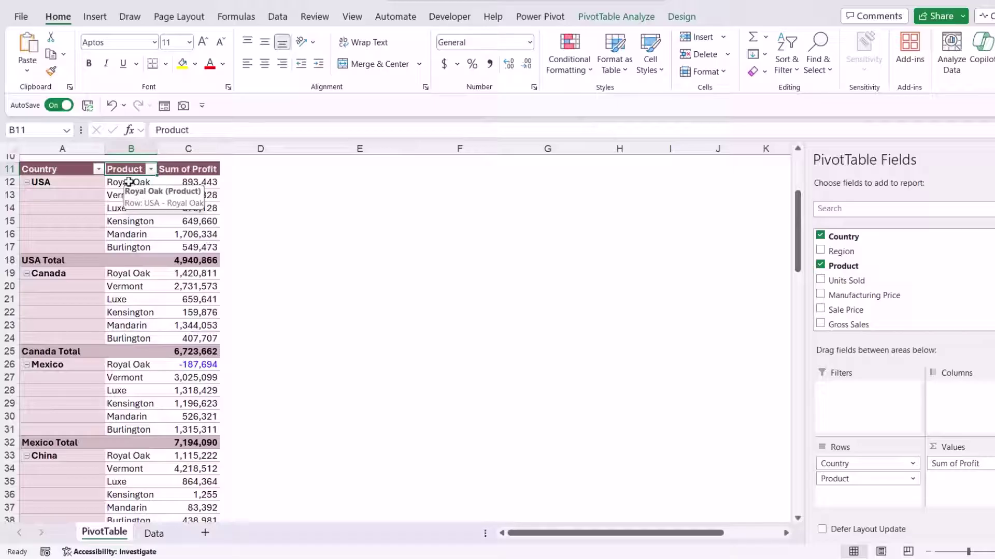
# Check which calculation options the pivot table offers while a Sum of Profit value is selected.
pyautogui.click(209, 236)
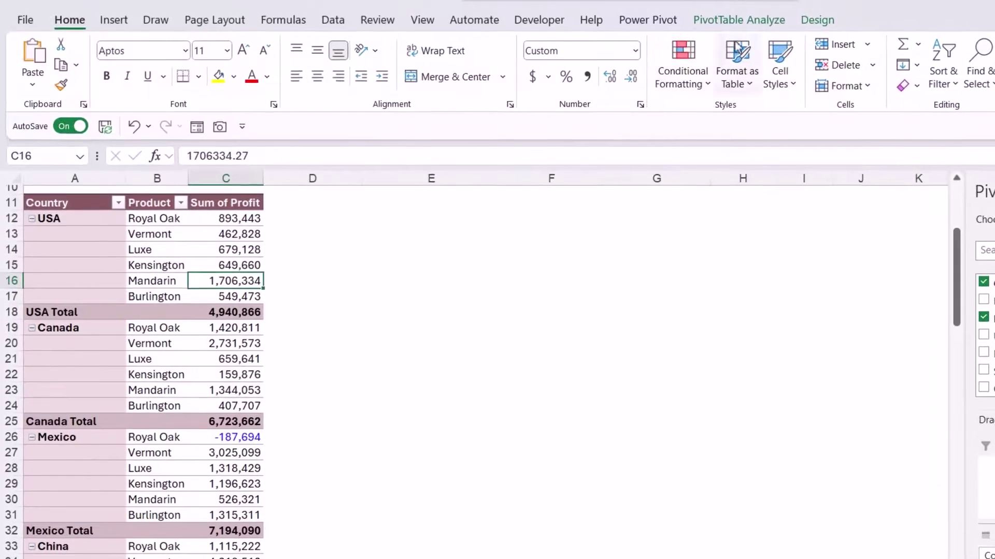
pyautogui.click(616, 16)
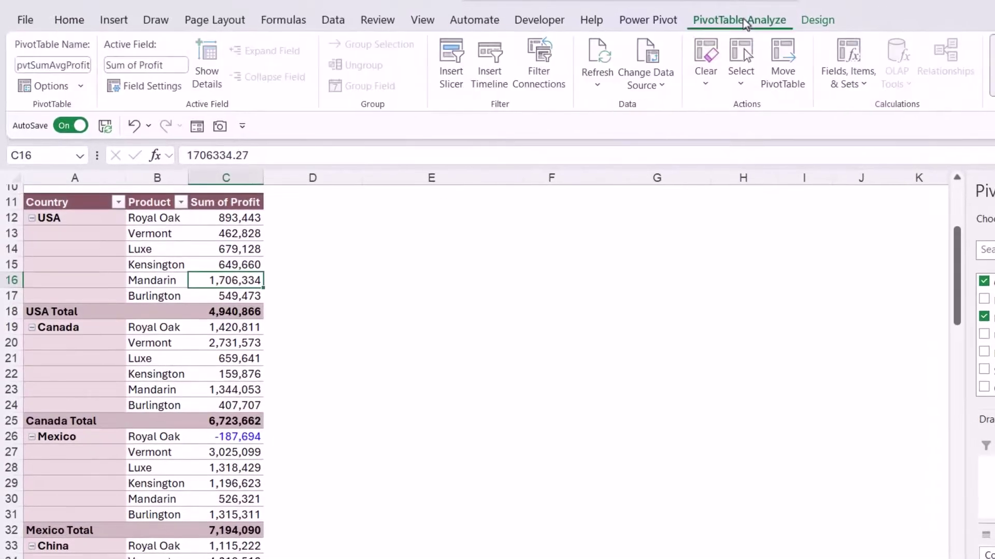
pyautogui.click(863, 85)
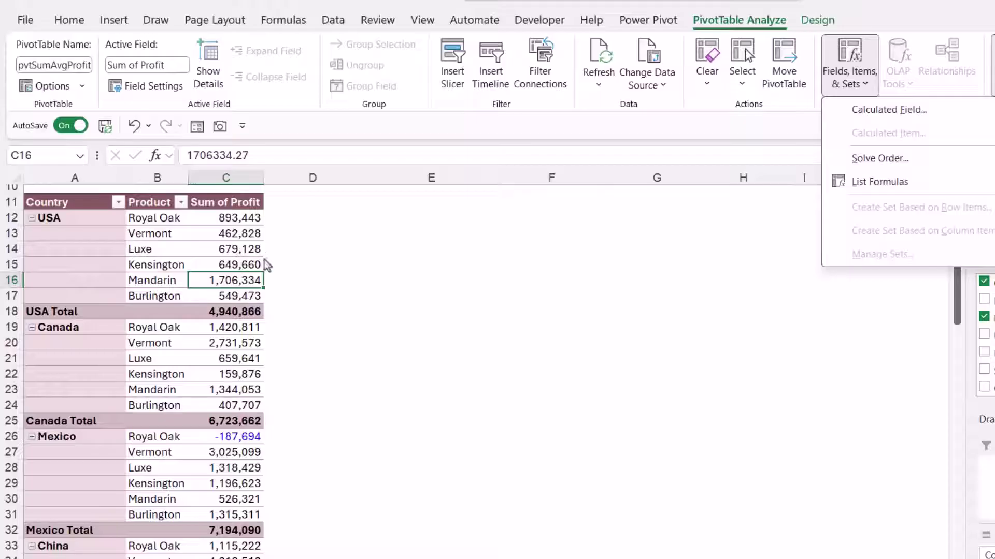
pyautogui.click(153, 234)
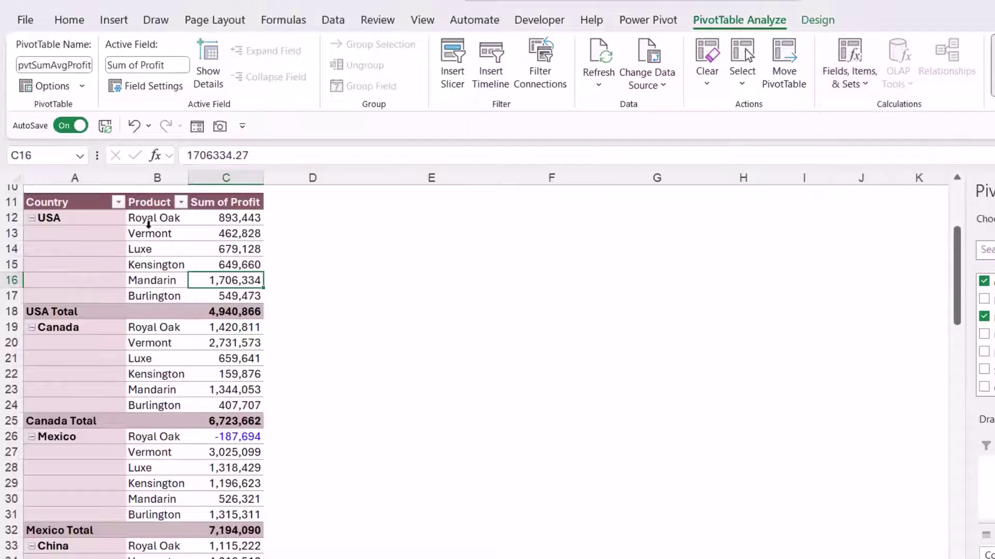
# Start a new calculated item in the Product field and name it % Profit of Royal Oak.
pyautogui.click(151, 234)
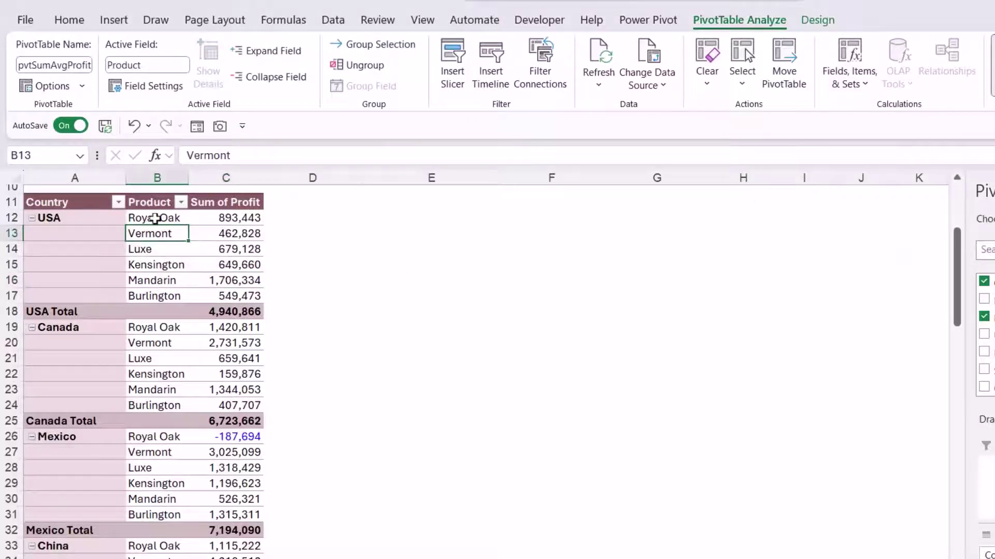
pyautogui.click(854, 82)
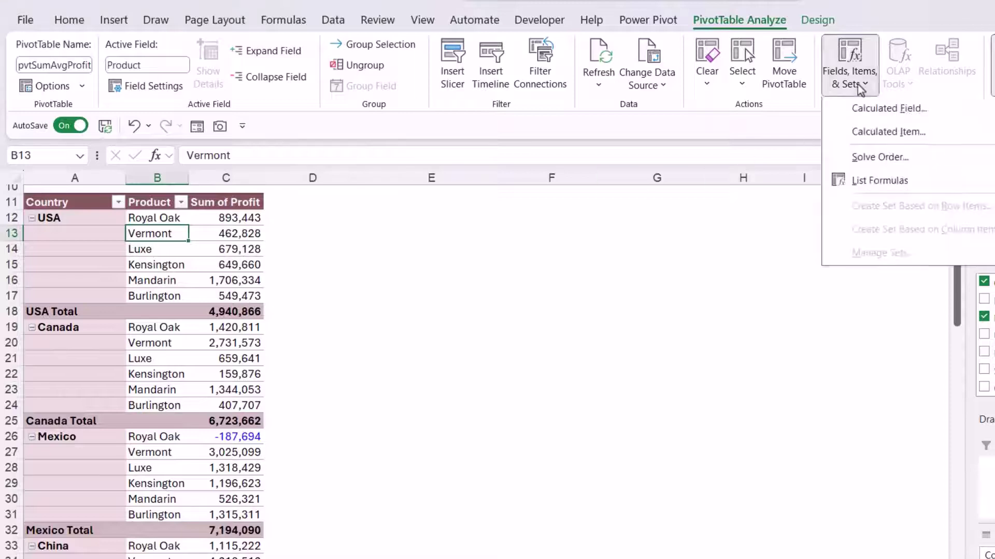
pyautogui.click(953, 138)
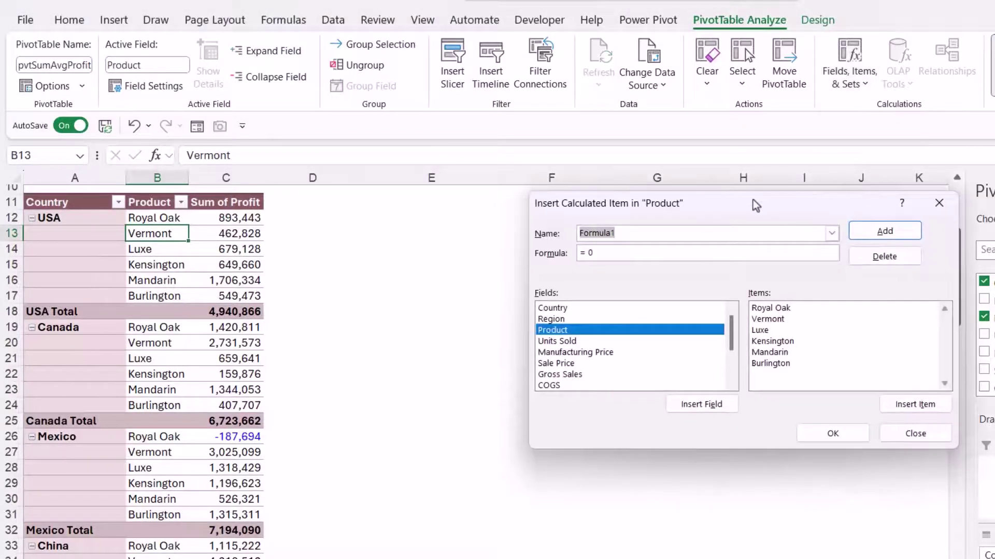
pyautogui.moveTo(754, 200); pyautogui.dragTo(602, 191)
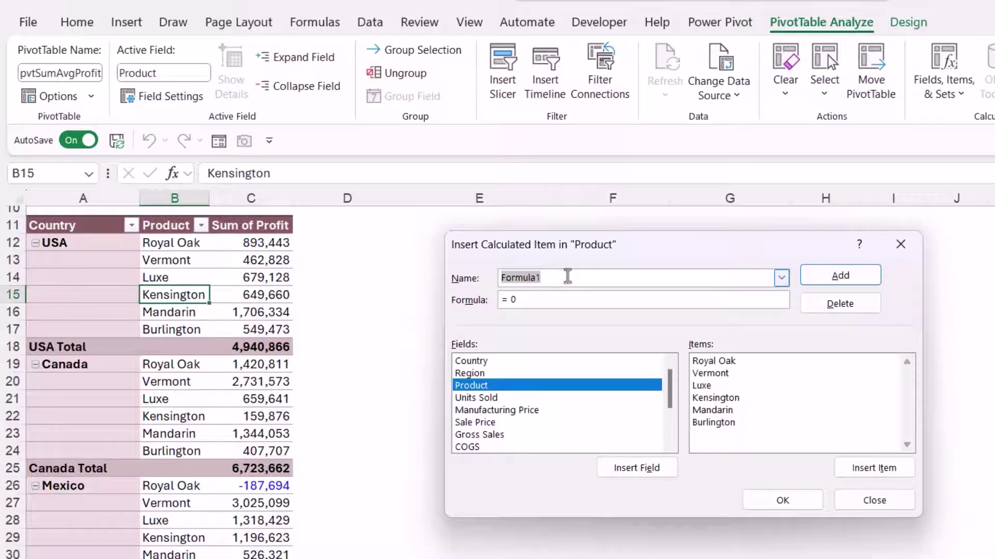
pyautogui.write('% Profit of')
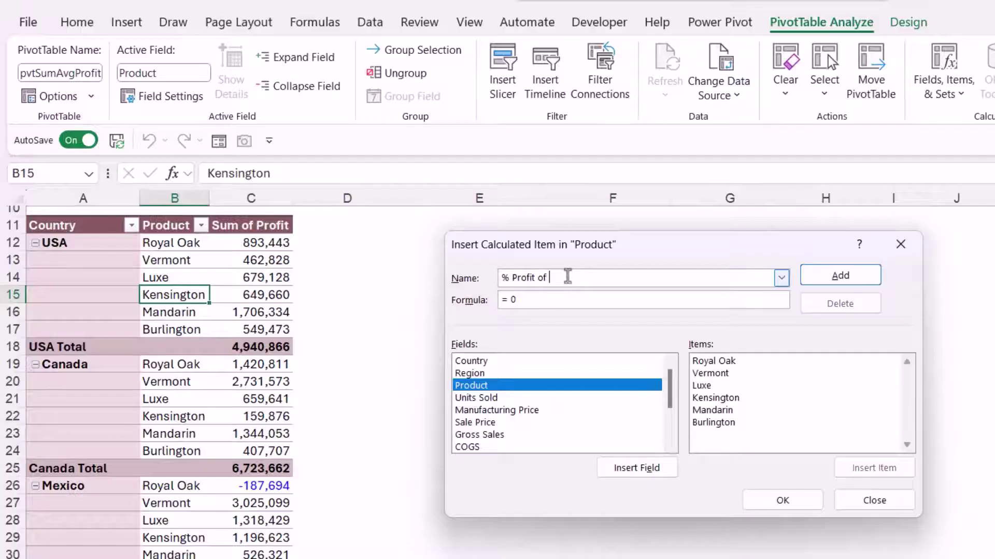
pyautogui.write(' Royal Oak')
# Replace the calculated item's default formula with the Product item 'Royal Oak' followed by a division sign.
pyautogui.click(531, 300)
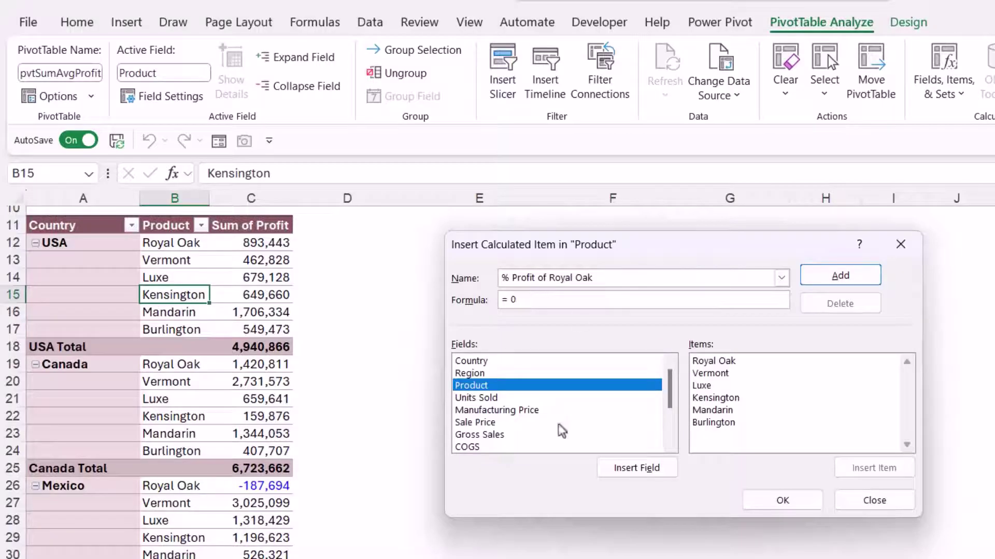
pyautogui.click(474, 362)
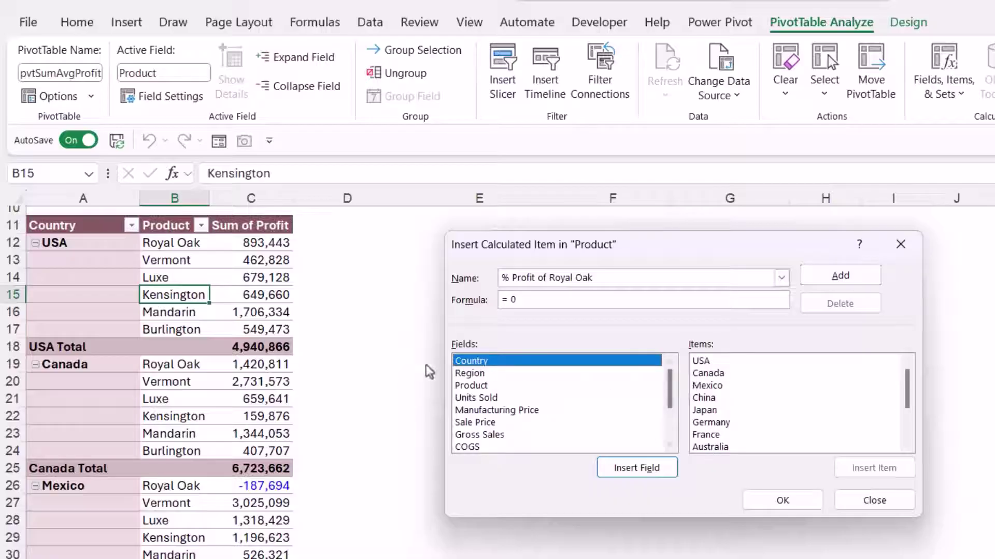
pyautogui.click(470, 374)
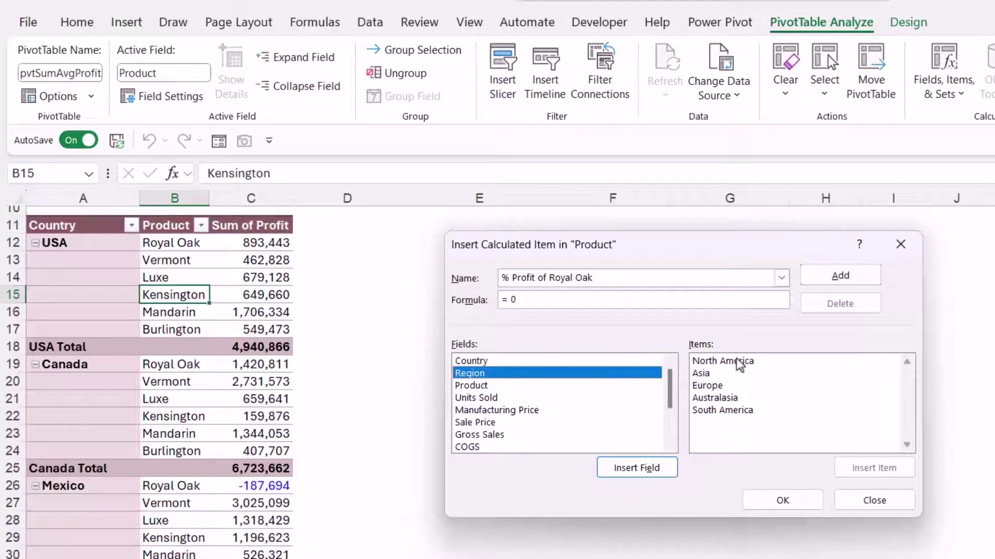
pyautogui.click(470, 386)
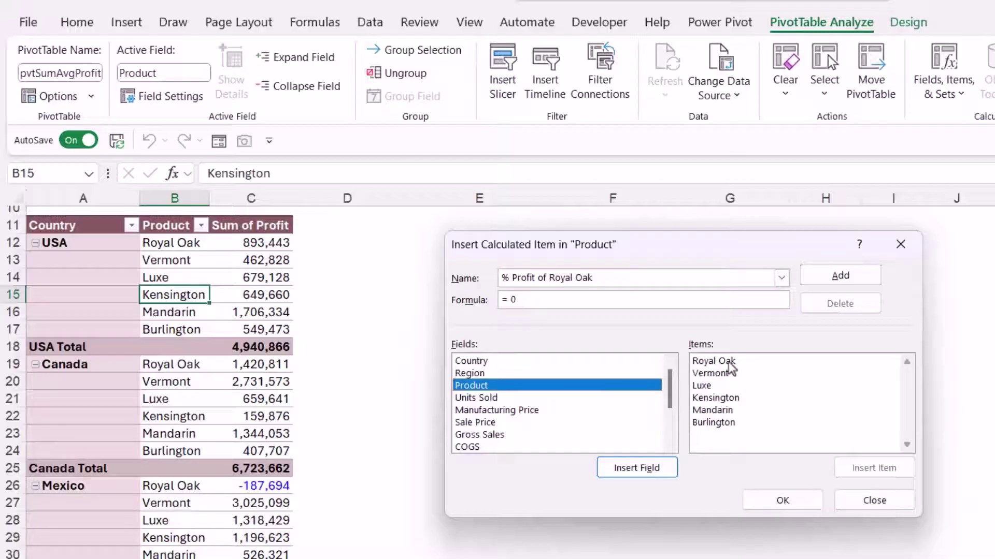
pyautogui.click(521, 302)
pyautogui.press('BackSpace')
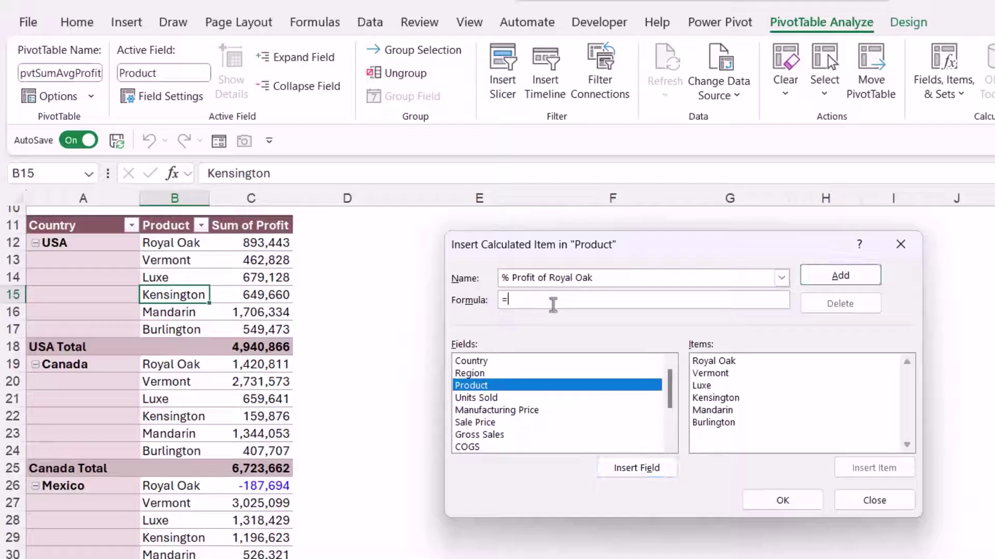
pyautogui.doubleClick(713, 361)
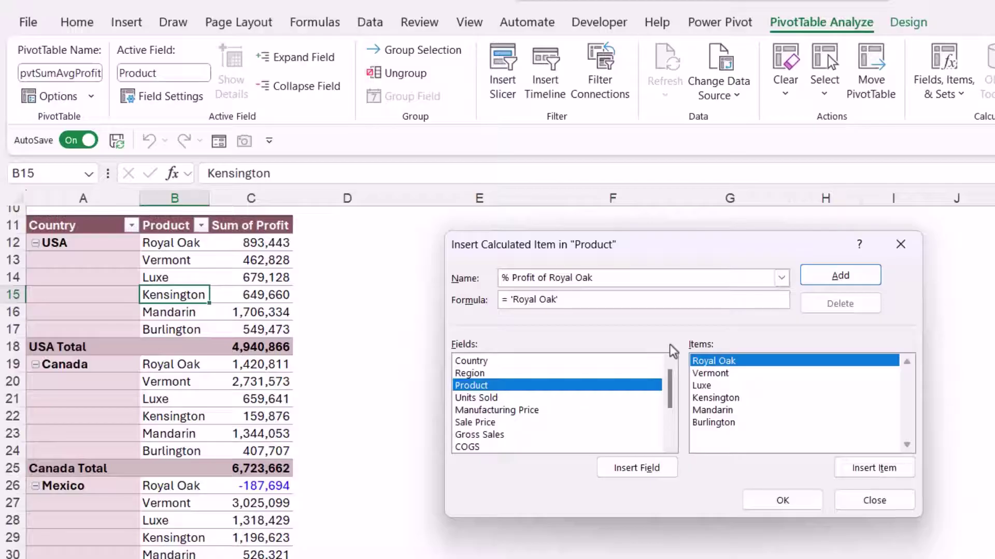
pyautogui.write('/')
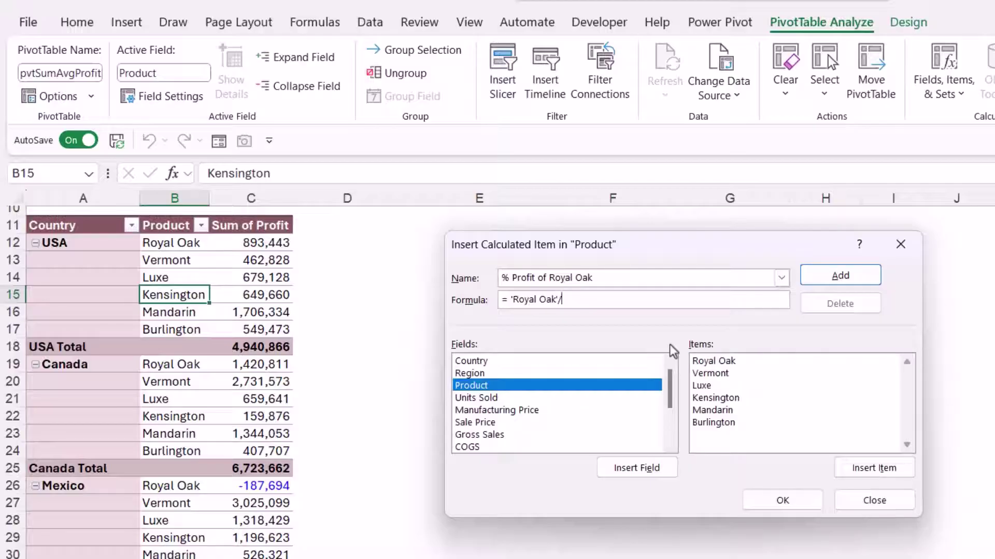
# Complete the formula's divisor as the parenthesised sum of 'Royal Oak', Vermont, Luxe, Kensington, Mandarin and Burlington.
pyautogui.write('(')
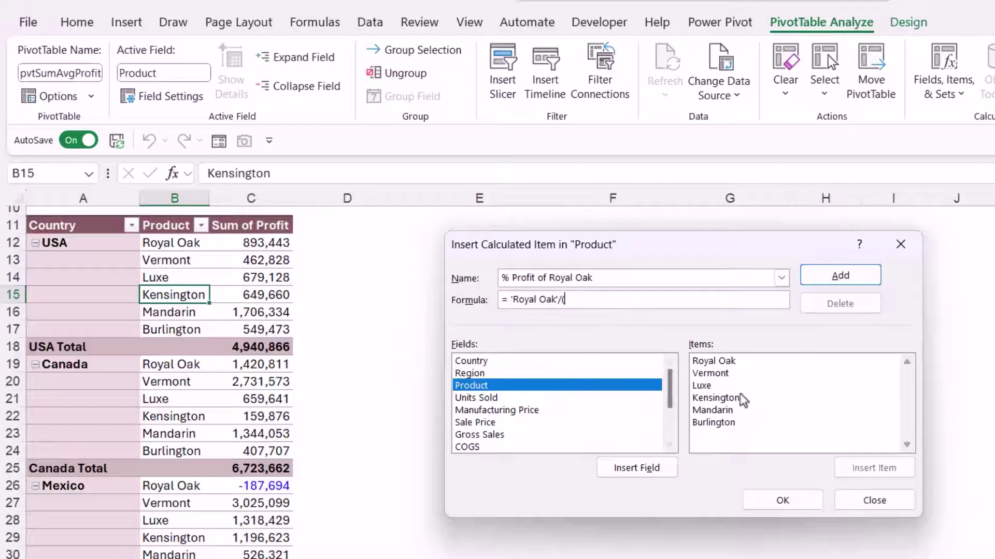
pyautogui.doubleClick(710, 362)
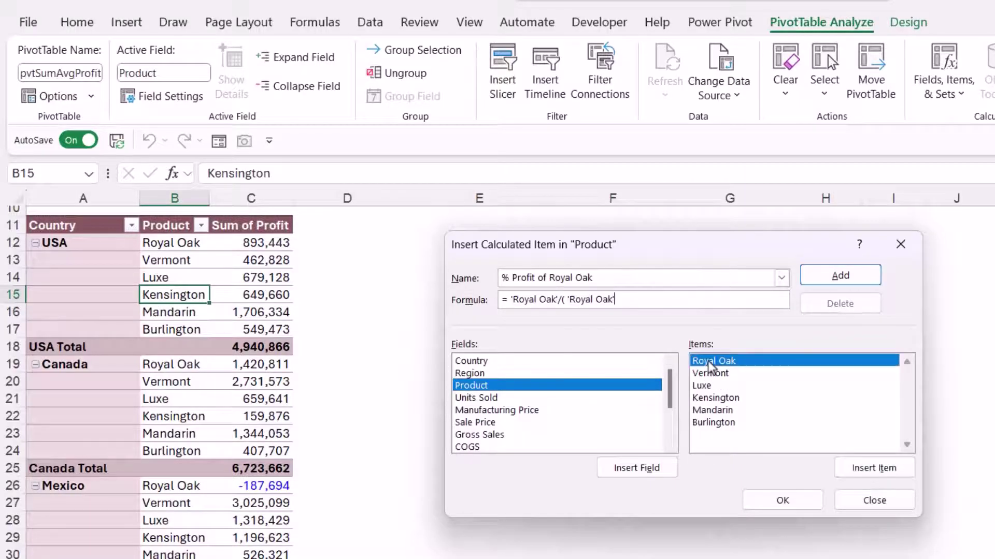
pyautogui.write('+')
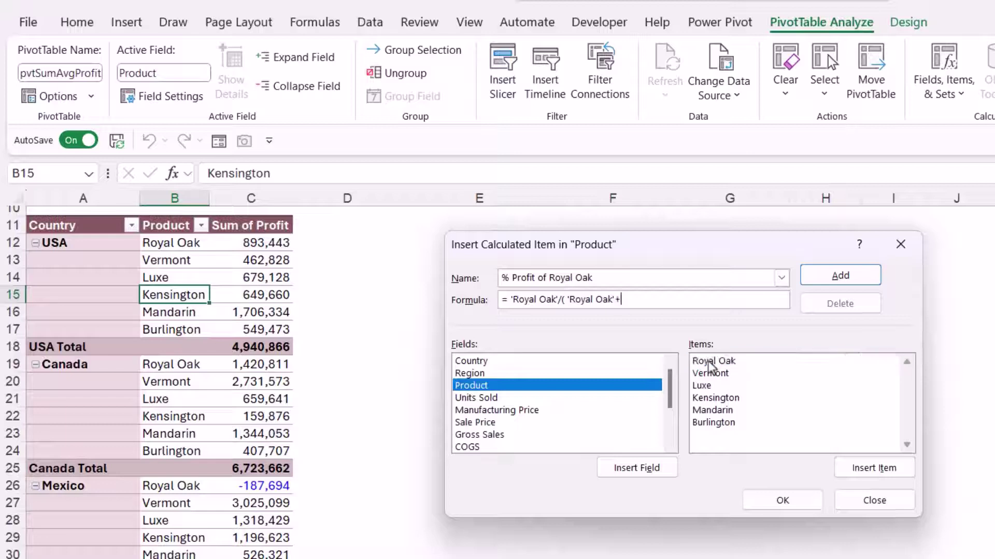
pyautogui.doubleClick(714, 373)
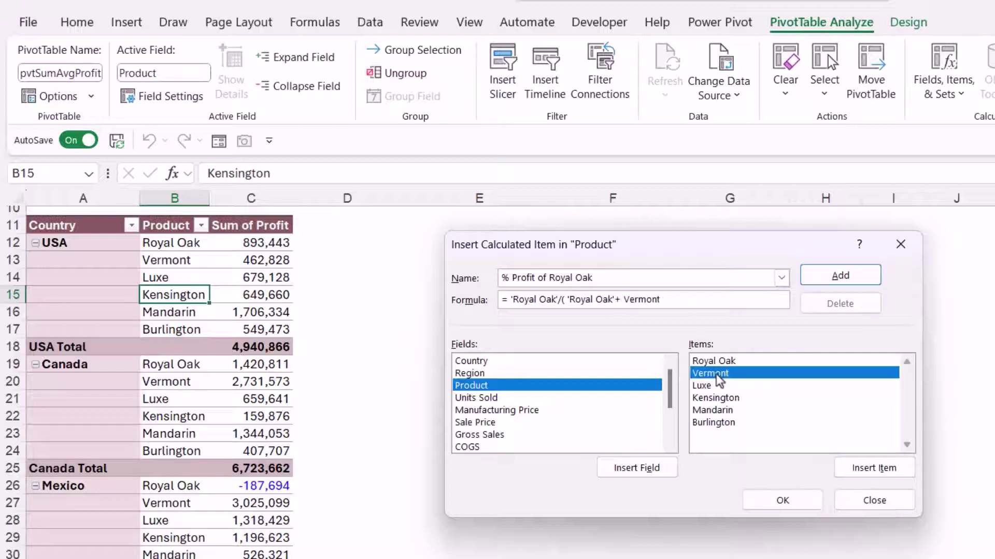
pyautogui.write('+')
pyautogui.doubleClick(710, 388)
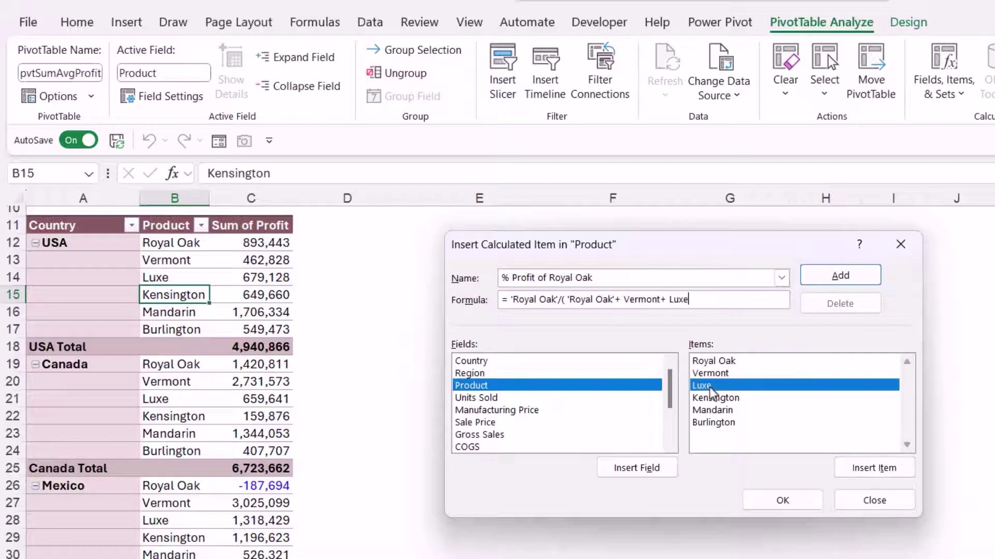
pyautogui.write('+')
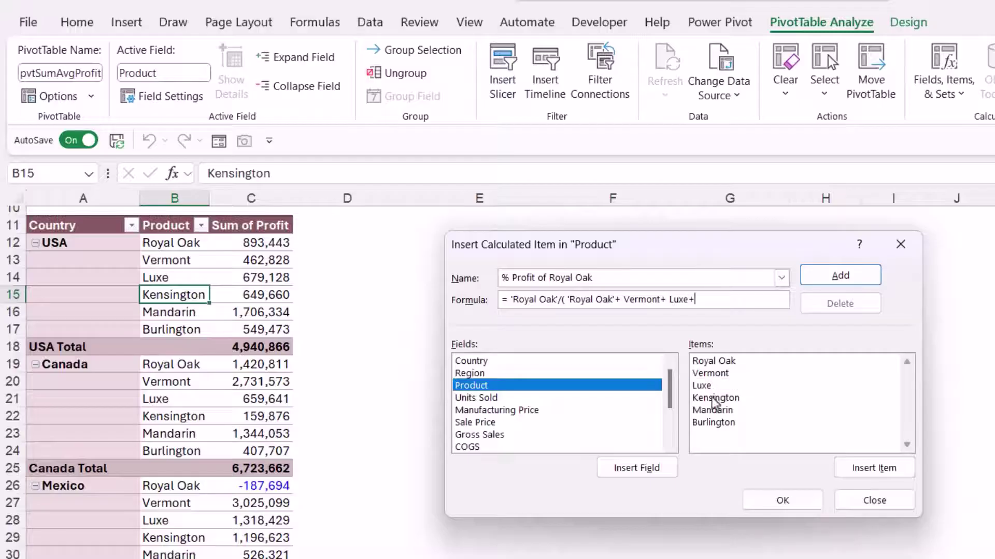
pyautogui.doubleClick(715, 399)
pyautogui.write('+')
pyautogui.doubleClick(714, 410)
pyautogui.write('+ Mandarin+')
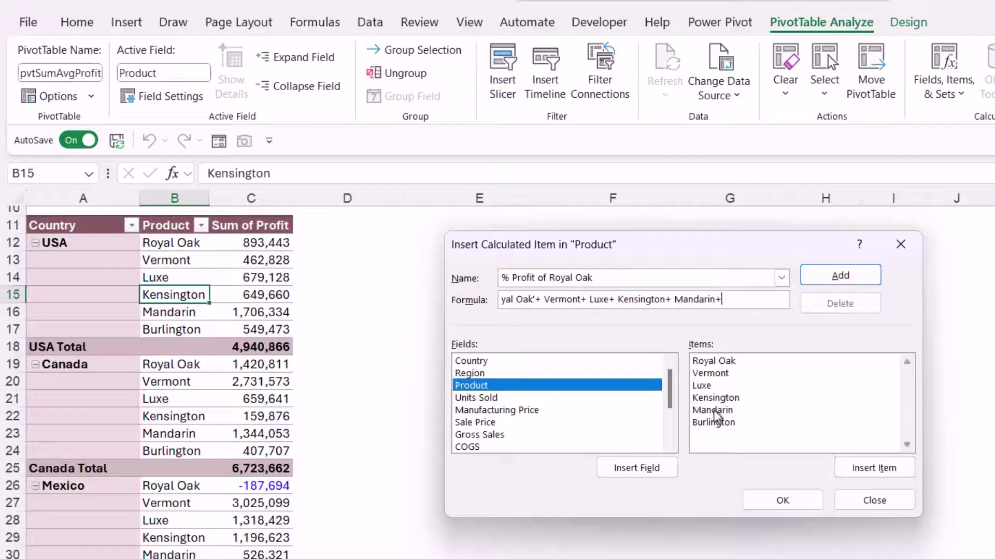
pyautogui.doubleClick(718, 423)
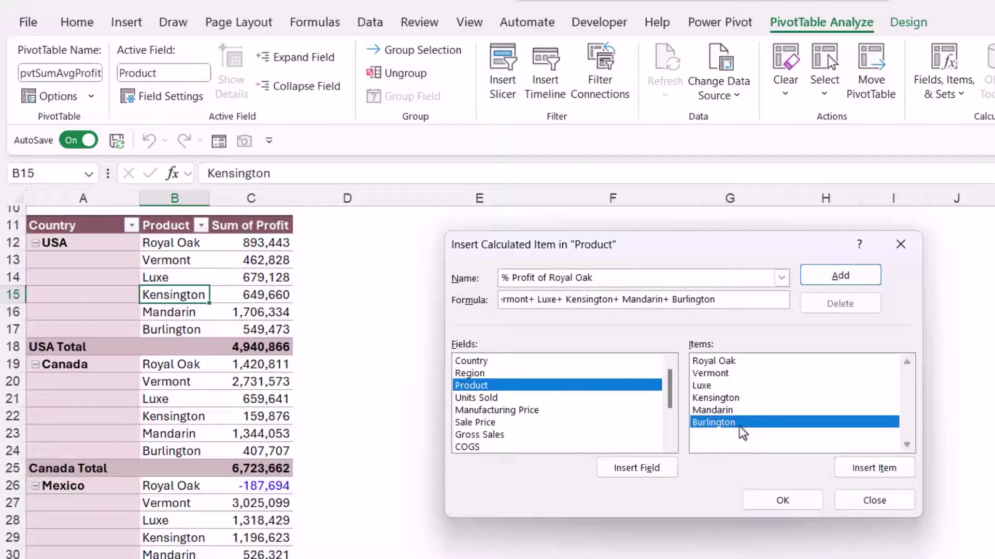
pyautogui.write(')')
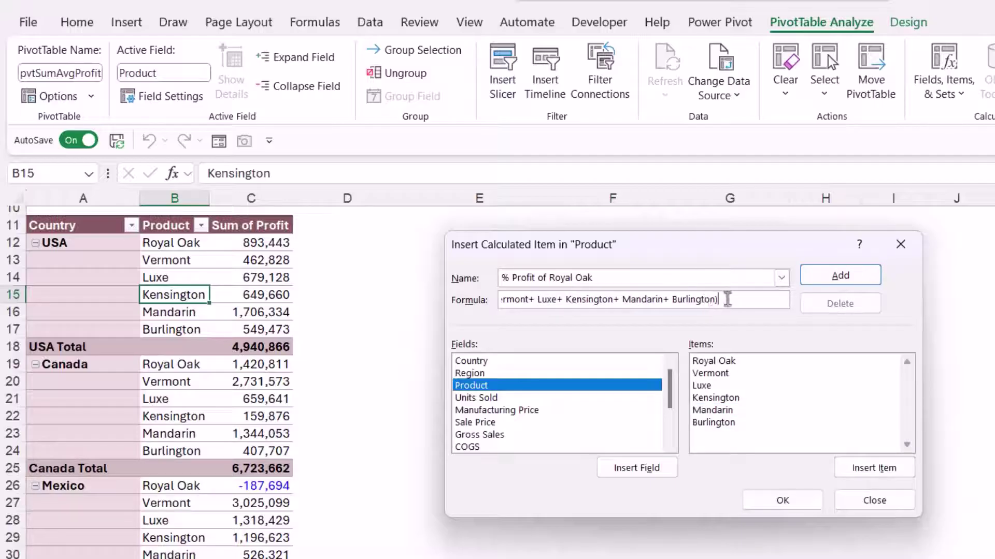
# Add the % Profit of Royal Oak calculated item to the Product field and close the dialog.
pyautogui.moveTo(725, 300); pyautogui.dragTo(407, 301)
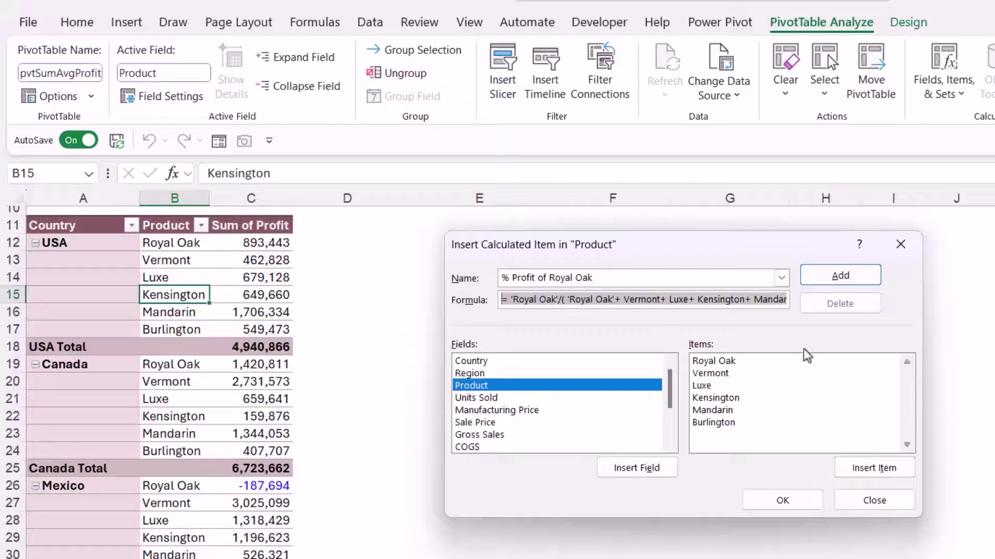
pyautogui.click(840, 277)
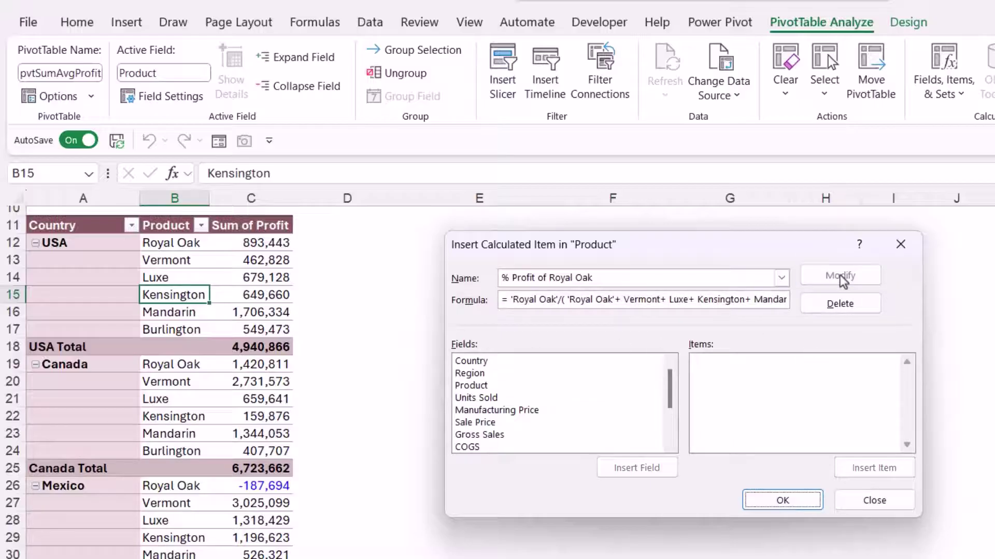
pyautogui.click(778, 500)
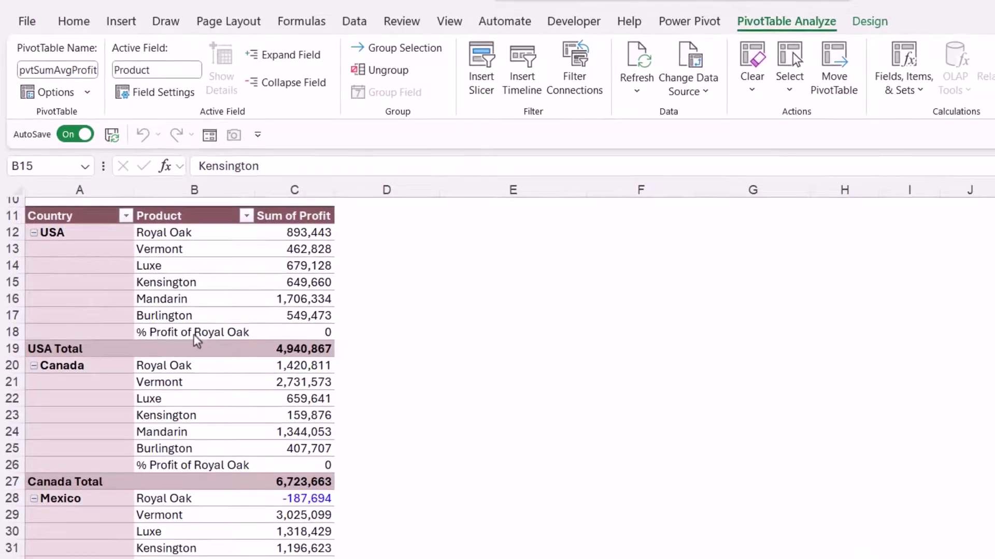
# Examine the formula and value of the % Profit of Royal Oak item under USA and Canada.
pyautogui.click(317, 332)
pyautogui.click(315, 464)
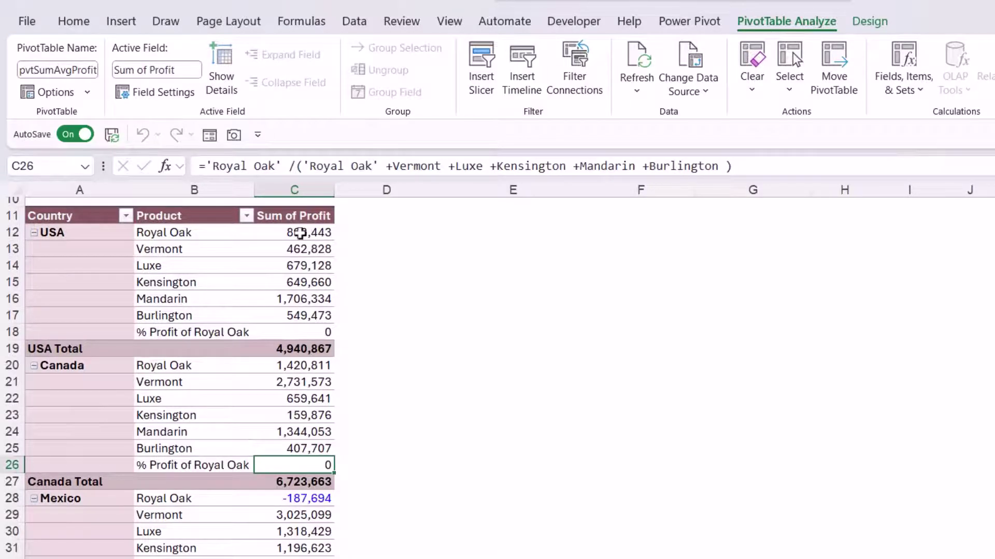
pyautogui.moveTo(303, 238)
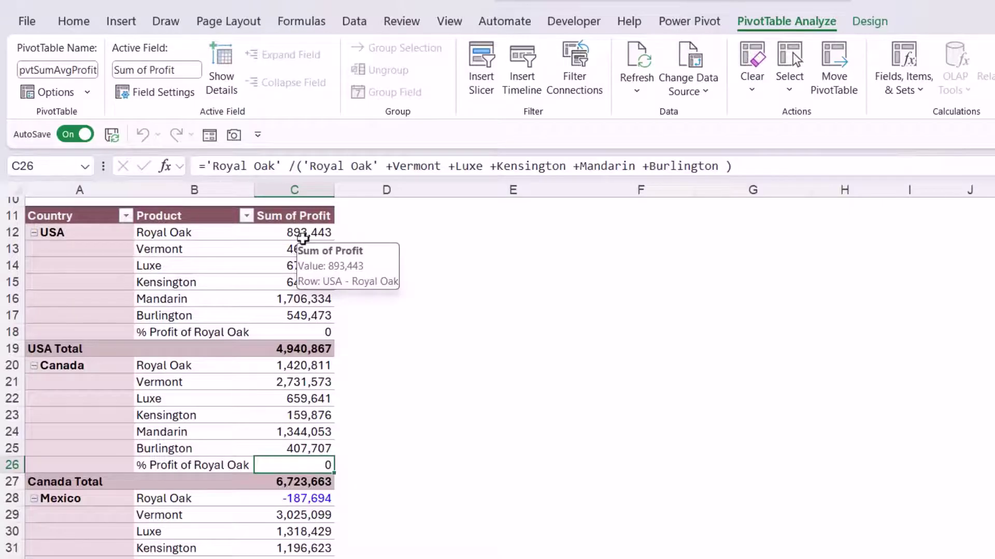
pyautogui.click(306, 333)
pyautogui.click(306, 464)
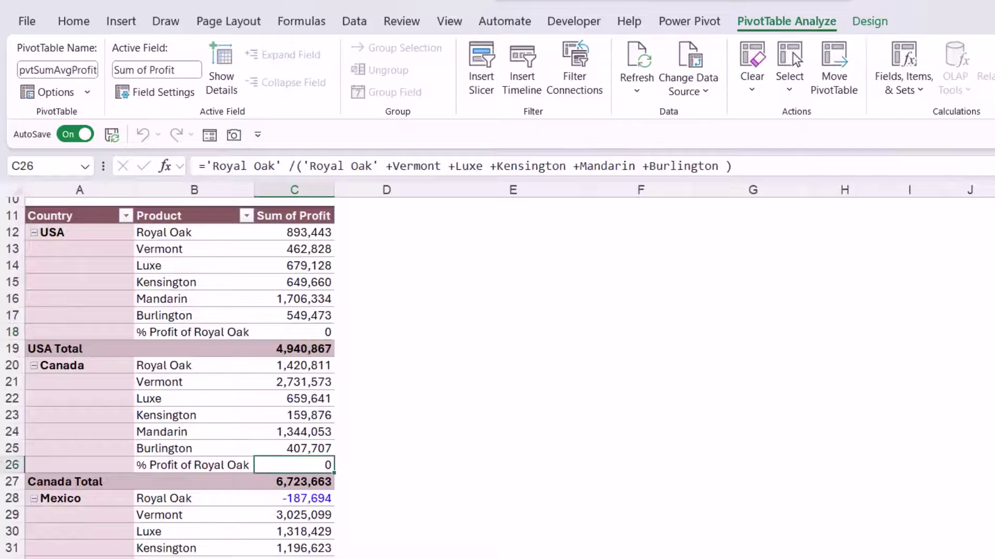
# Try the Percentage number format on the whole Sum of Profit field and undo it.
pyautogui.click(301, 333)
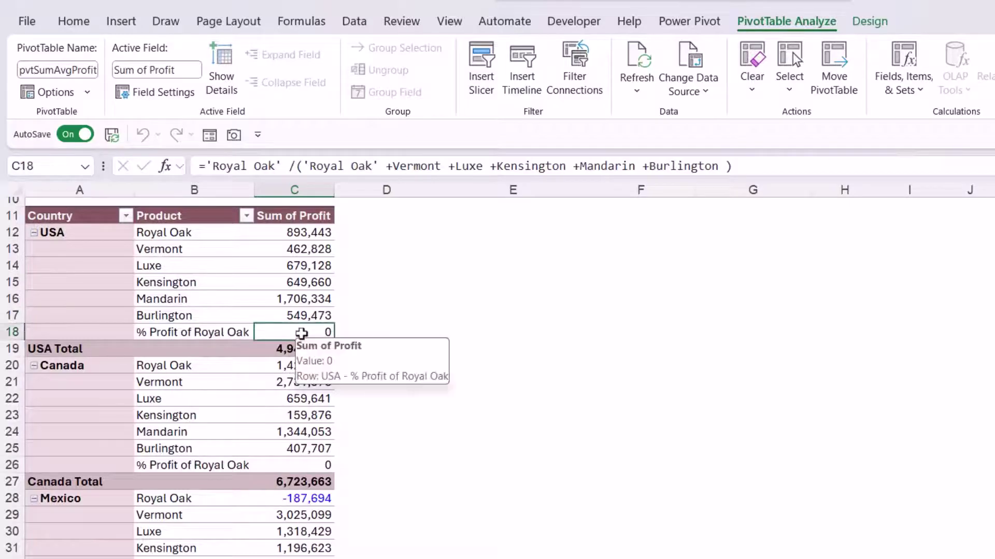
pyautogui.rightClick(302, 333)
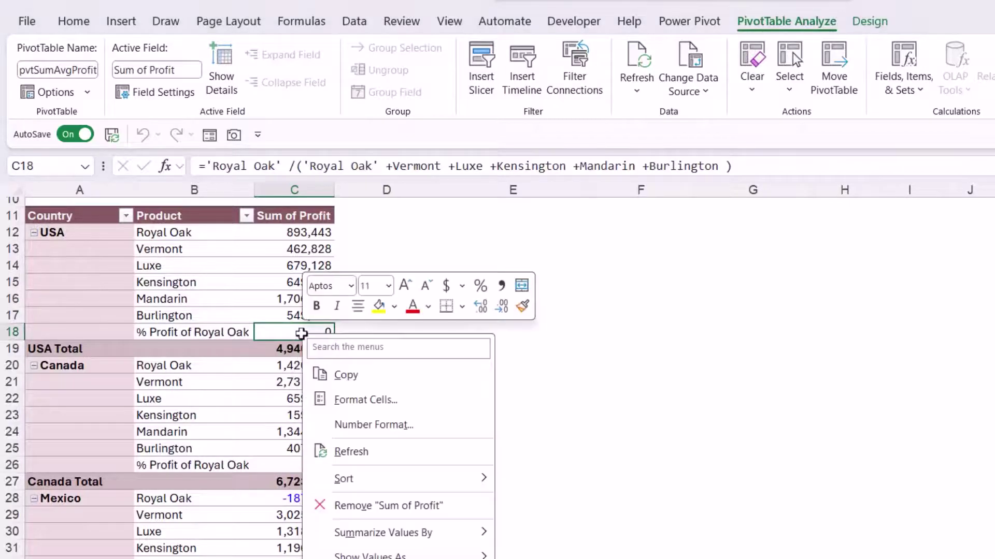
pyautogui.click(374, 427)
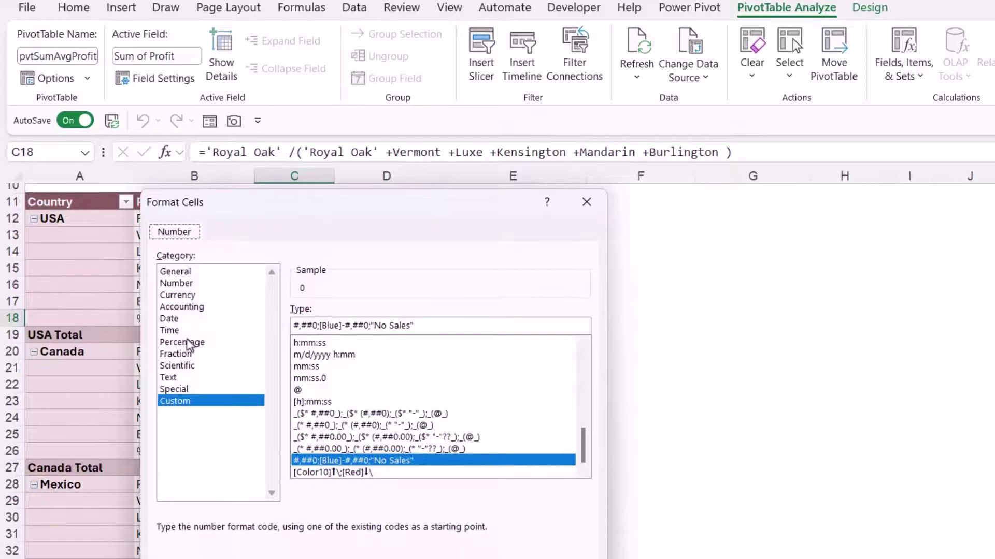
pyautogui.click(182, 355)
pyautogui.click(484, 522)
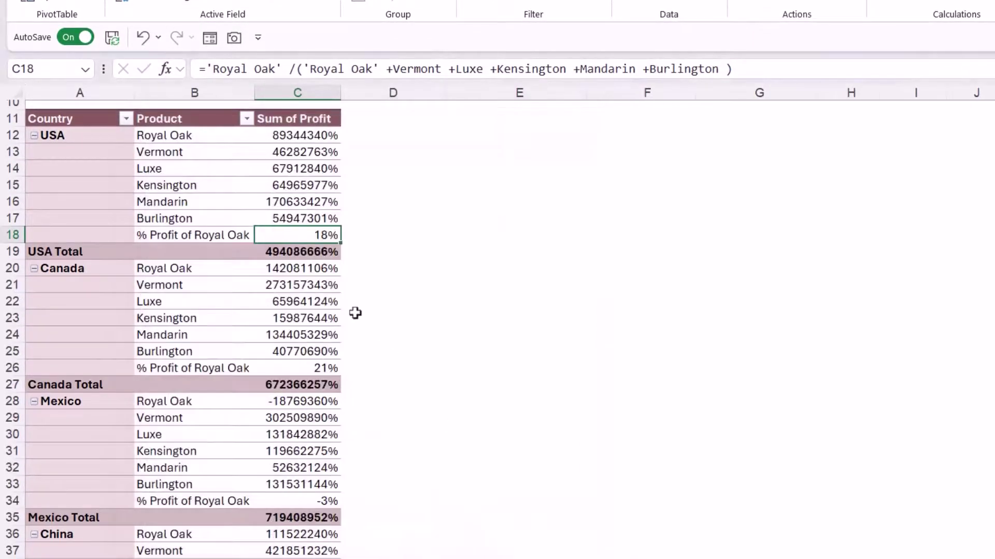
pyautogui.click(142, 39)
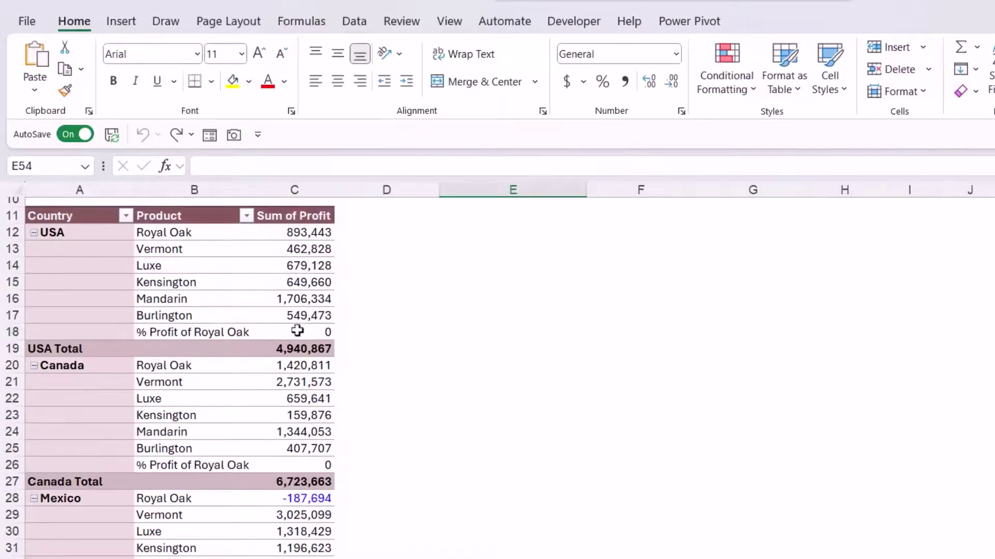
# Apply percent style only to the % Profit of Royal Oak values in C18, C26 and C34.
pyautogui.click(328, 234)
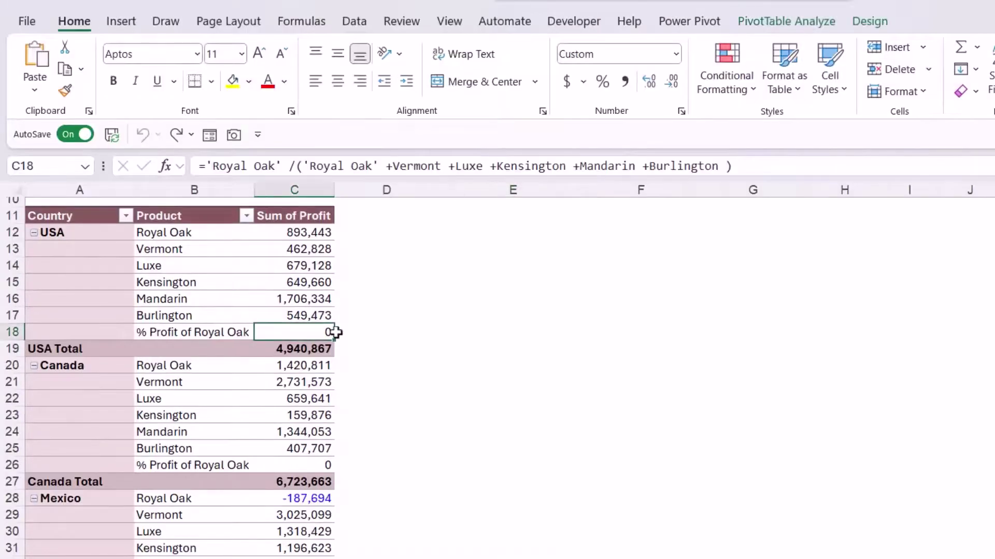
pyautogui.keyDown('ctrl'); pyautogui.click(293, 467); pyautogui.keyUp('ctrl')
pyautogui.keyDown('ctrl'); pyautogui.click(295, 558); pyautogui.keyUp('ctrl')
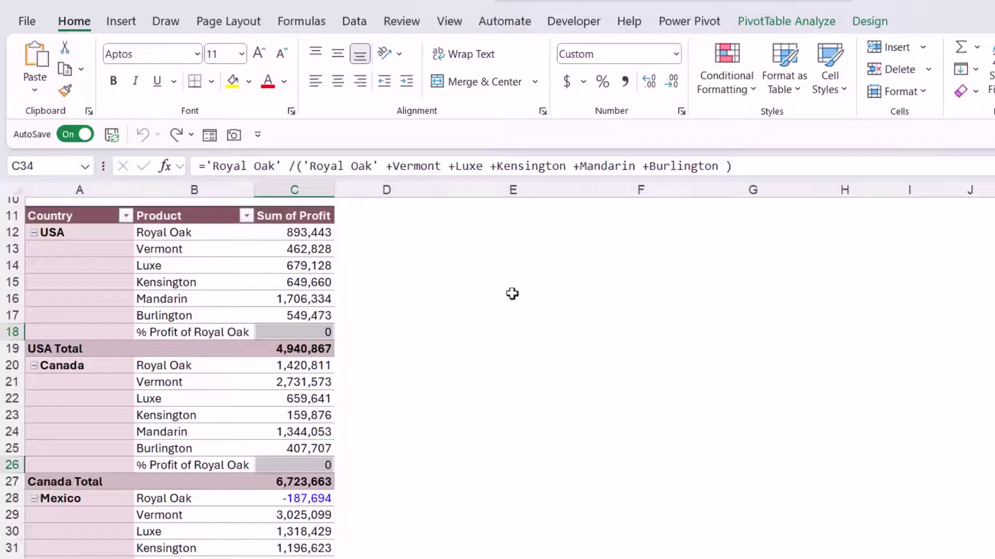
pyautogui.click(603, 81)
pyautogui.click(368, 384)
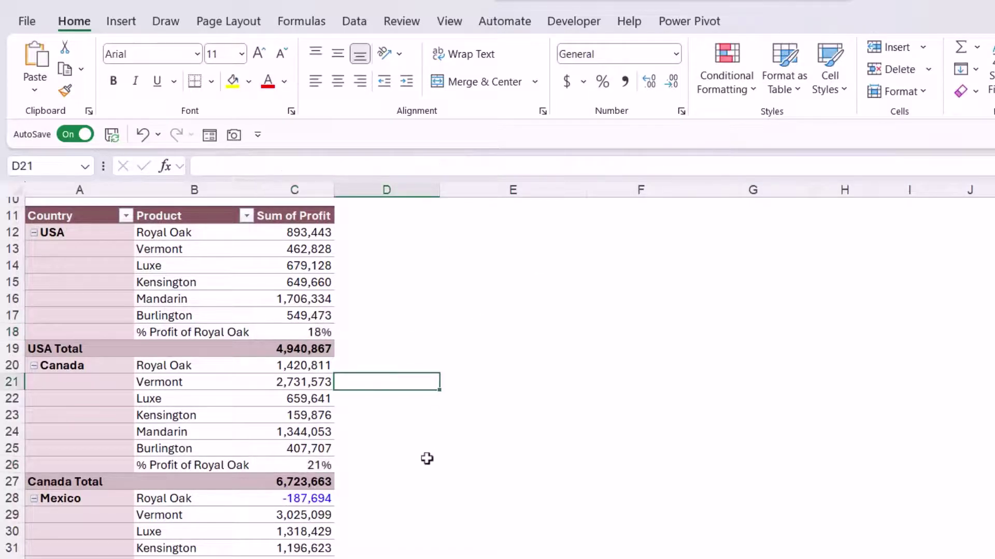
# Make the % Profit of Royal Oak labels and values bold in the USA and Canada groups.
pyautogui.moveTo(177, 333); pyautogui.dragTo(317, 330)
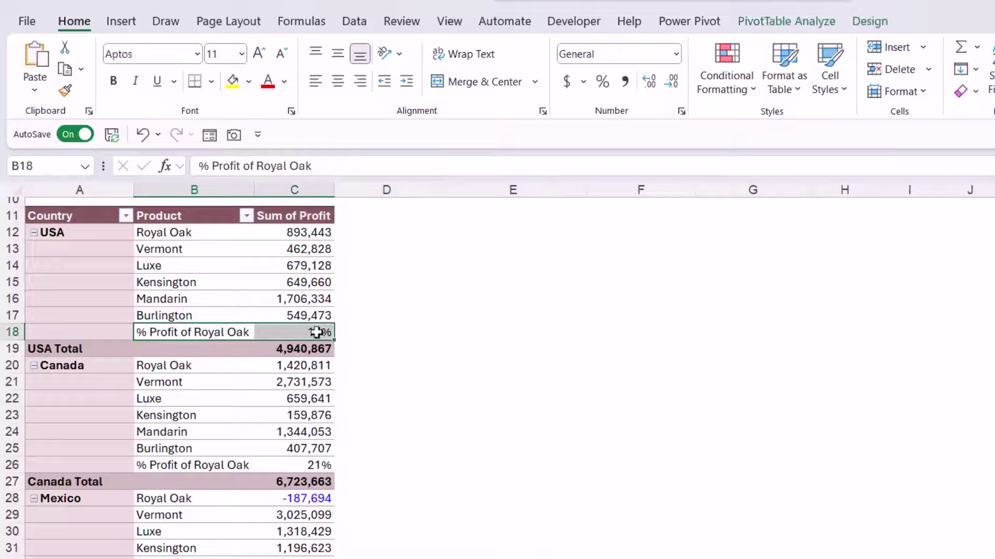
pyautogui.hotkey('ctrl', 'b')
pyautogui.moveTo(193, 465); pyautogui.dragTo(324, 466)
pyautogui.hotkey('ctrl', 'b')
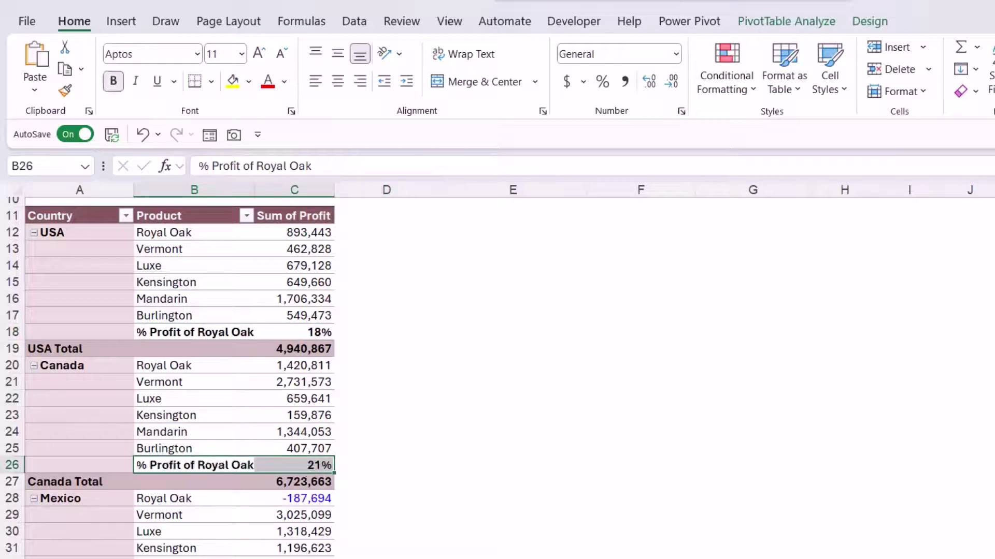
pyautogui.click(413, 445)
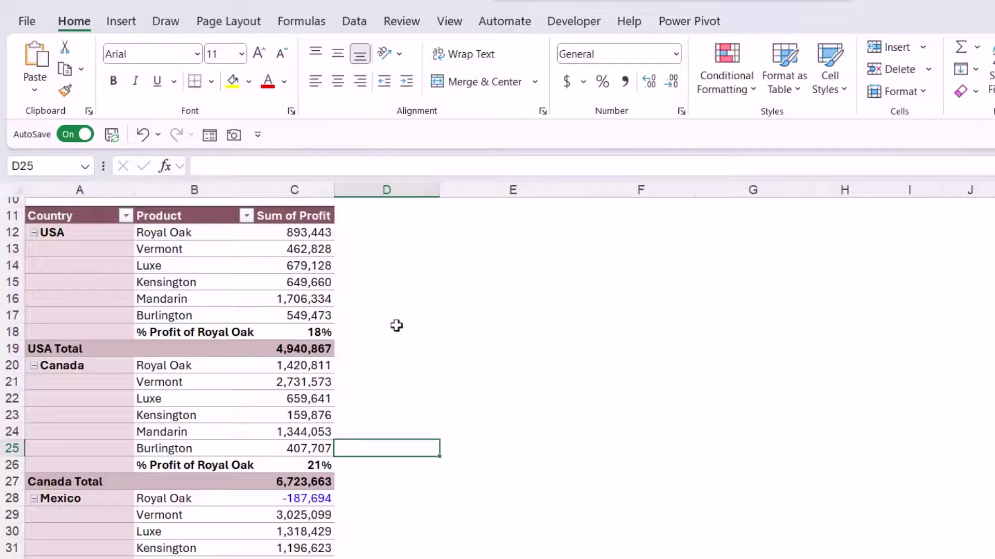
pyautogui.moveTo(309, 339)
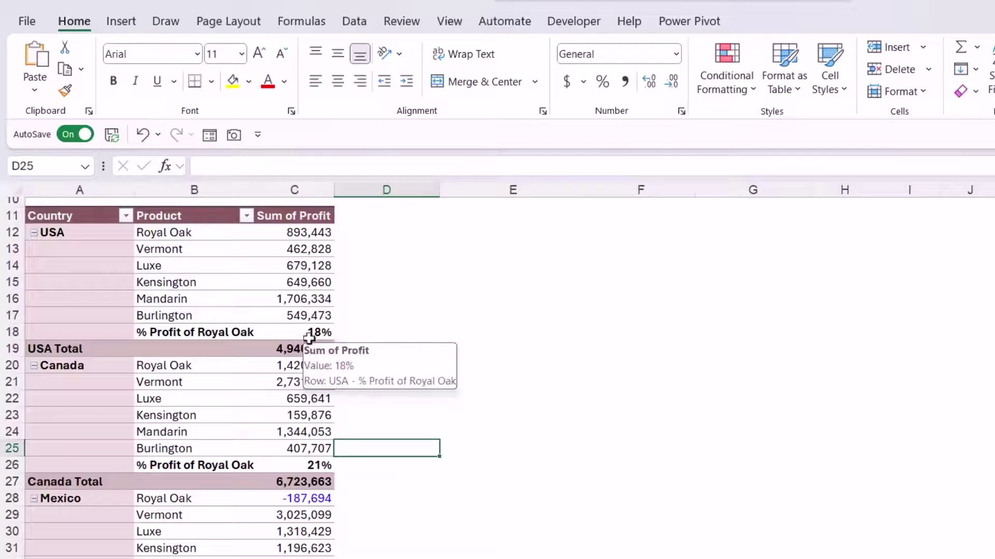